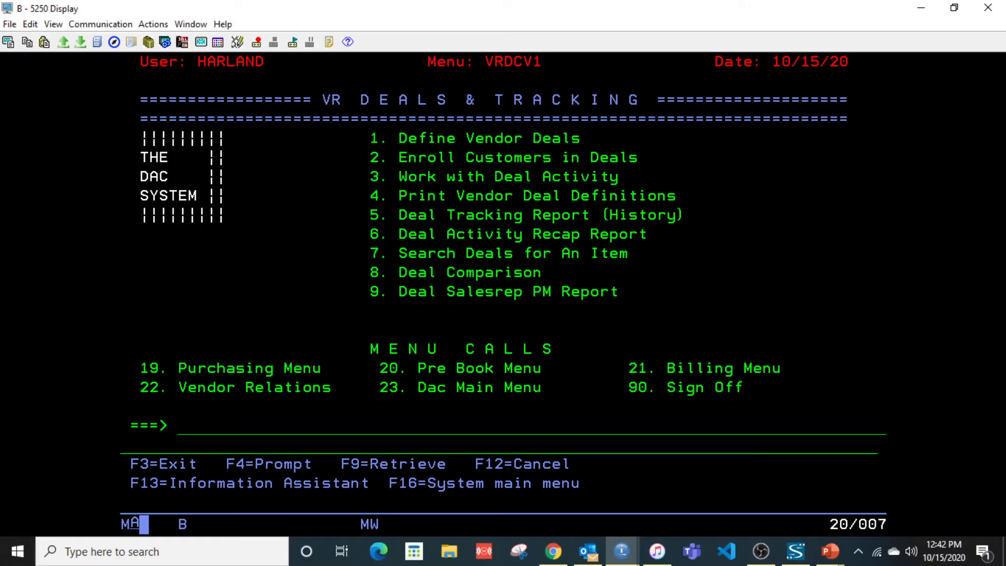
Choose option 1, Define Vendor Deals, from the VR Deals & Tracking menu.
text(1)
key(Return)
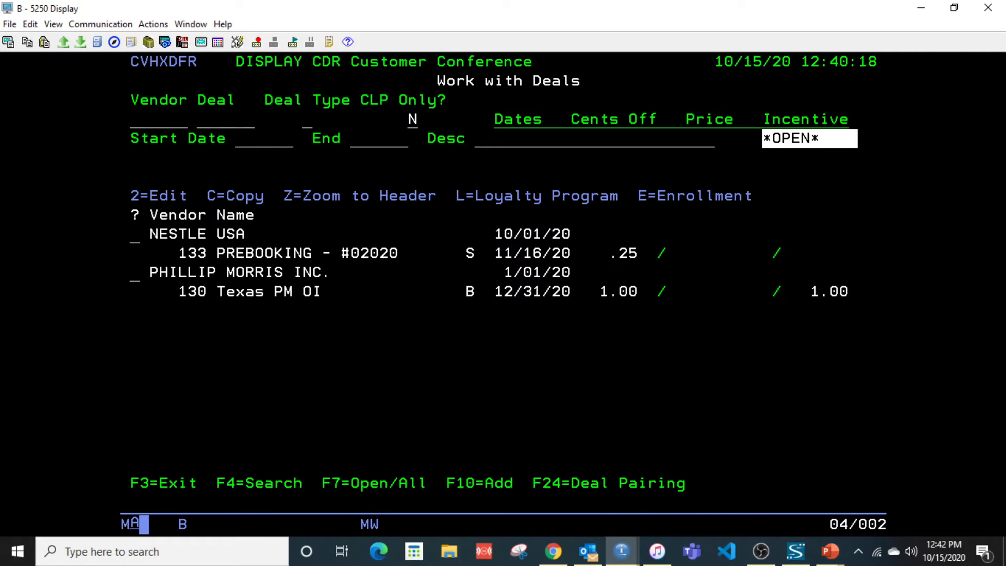
Add new deal 135 and select vendor NESTLE USA (NST100) from a NEST vendor search.
key(F10)
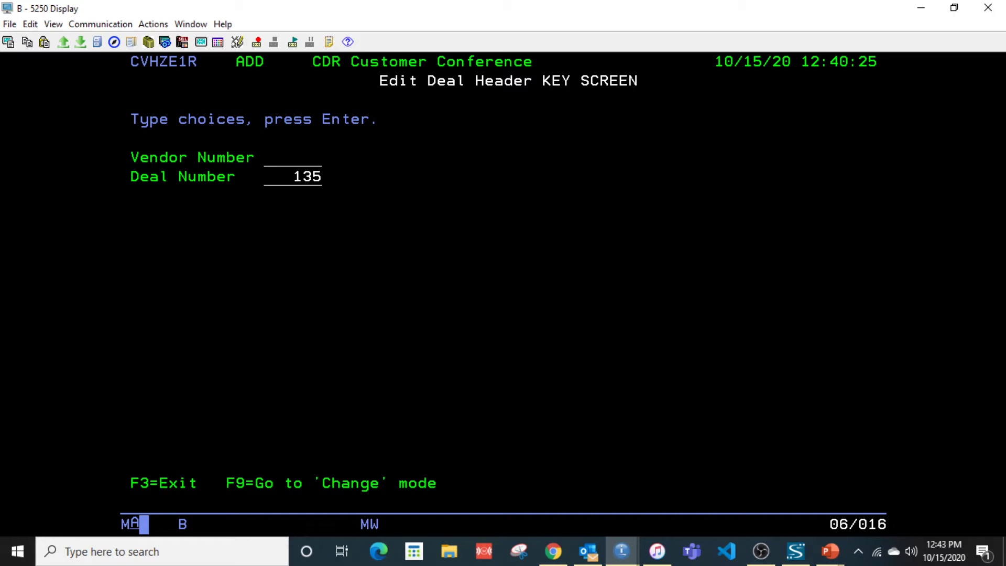
key(F4)
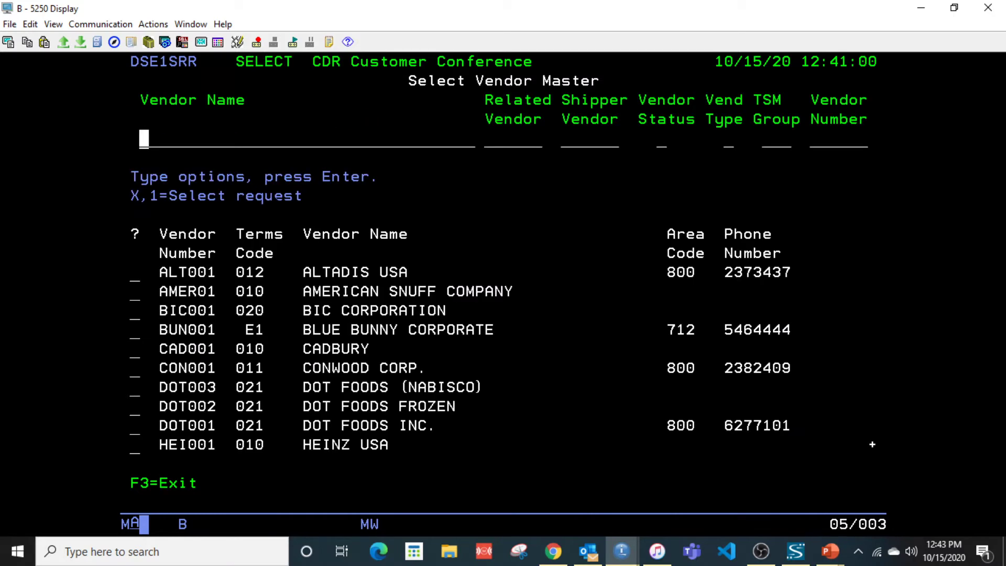
text(NEST)
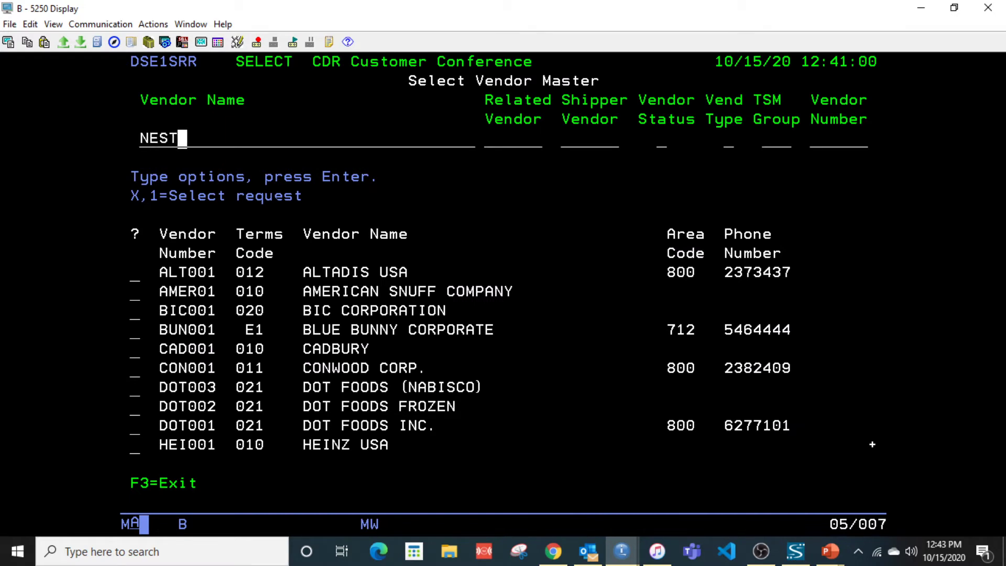
key(Return)
click(135, 272)
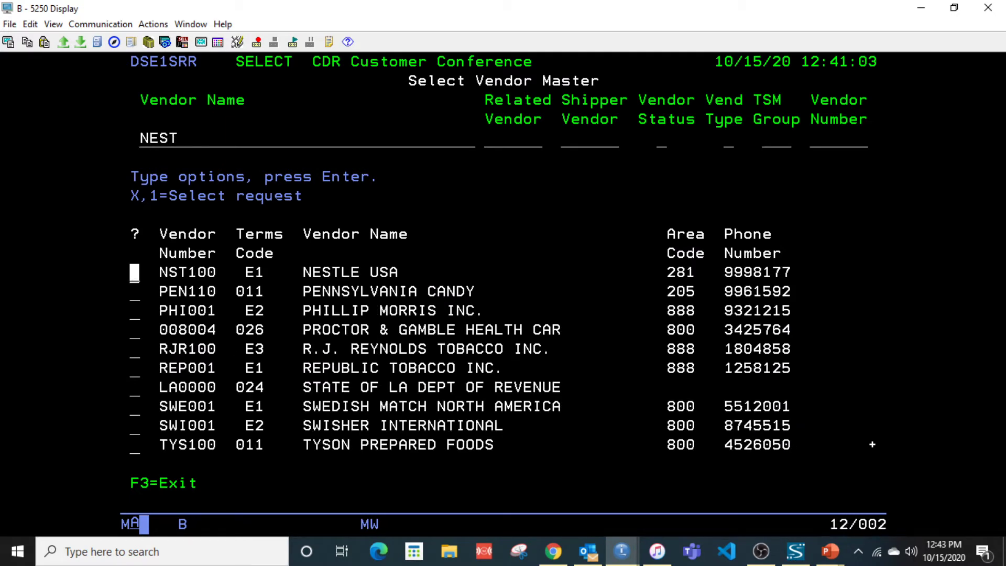
text(X)
key(Return)
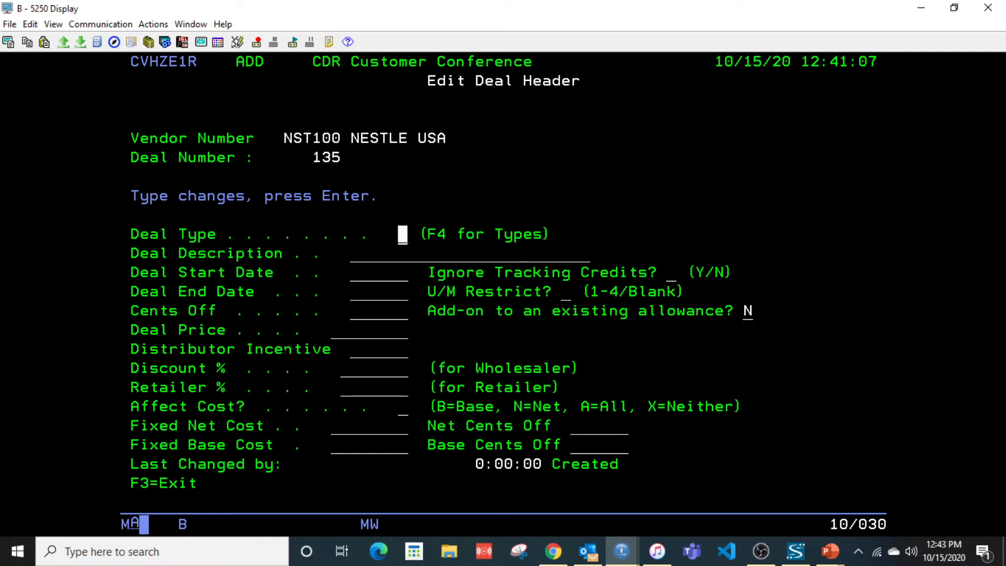
click(384, 311)
click(373, 331)
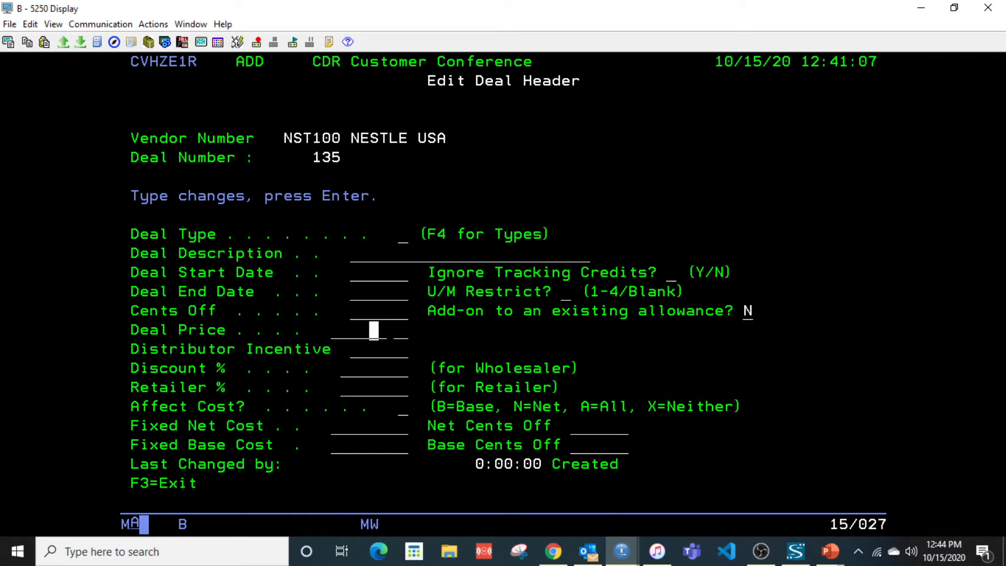
click(384, 310)
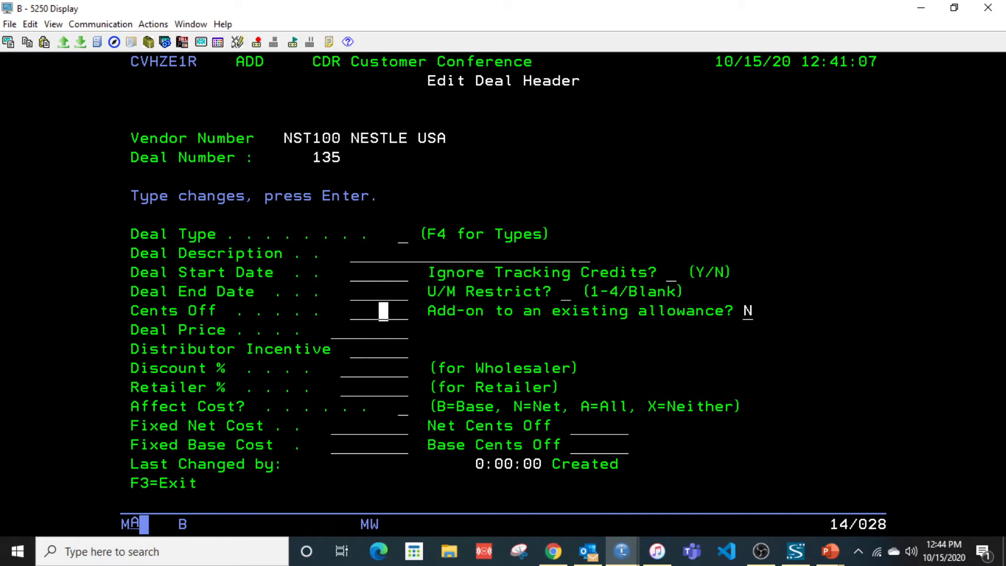
click(364, 350)
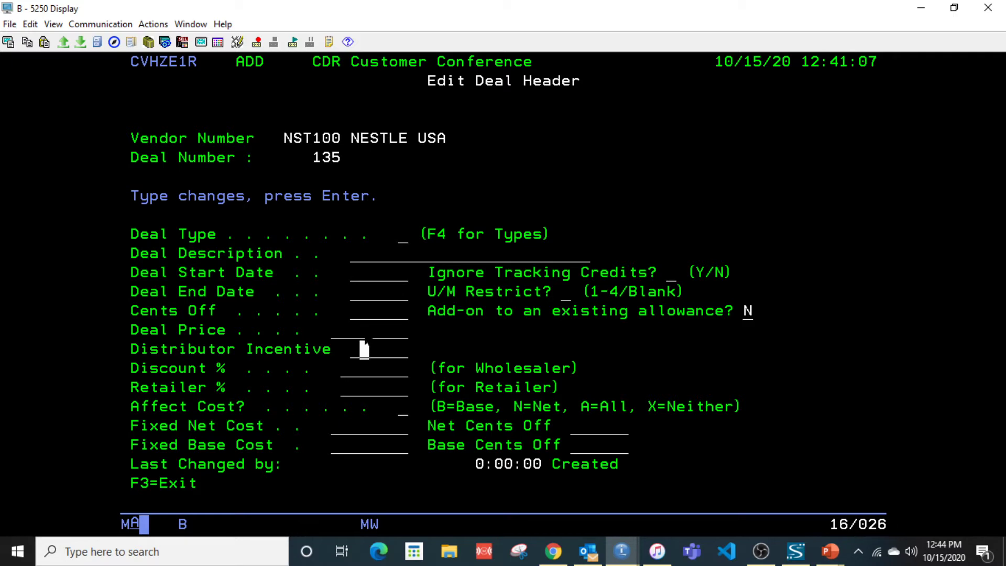
click(365, 310)
click(364, 349)
click(374, 311)
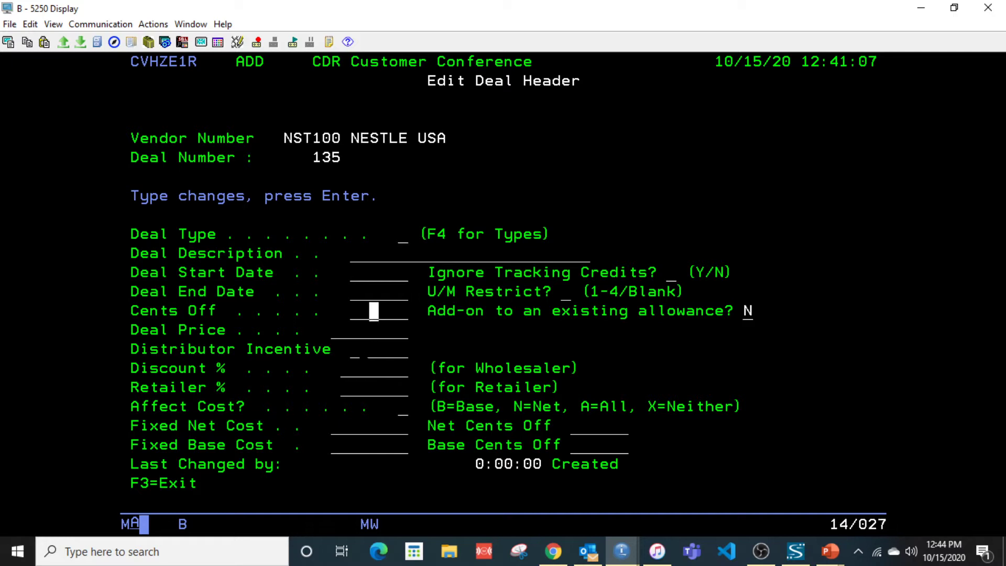
click(364, 349)
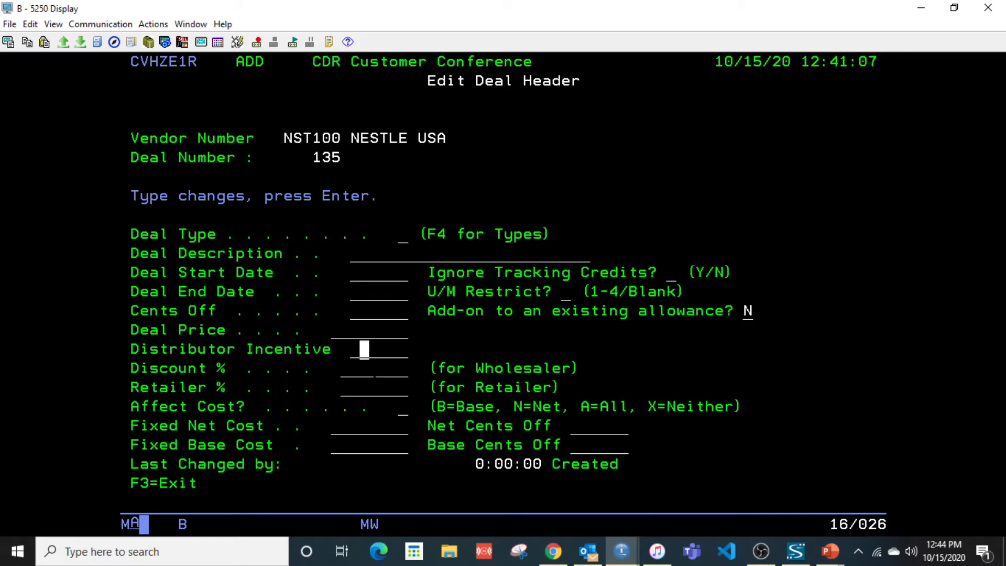
click(364, 369)
click(383, 388)
Set the Deal Type to B, Buydown Allowance, from the deal type list.
click(403, 236)
key(F4)
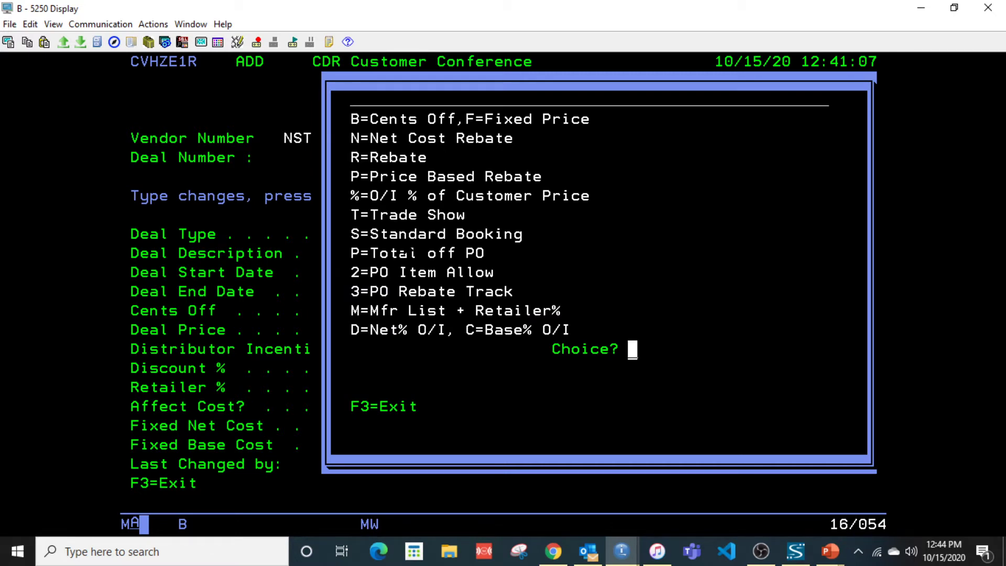
text(B)
key(Return)
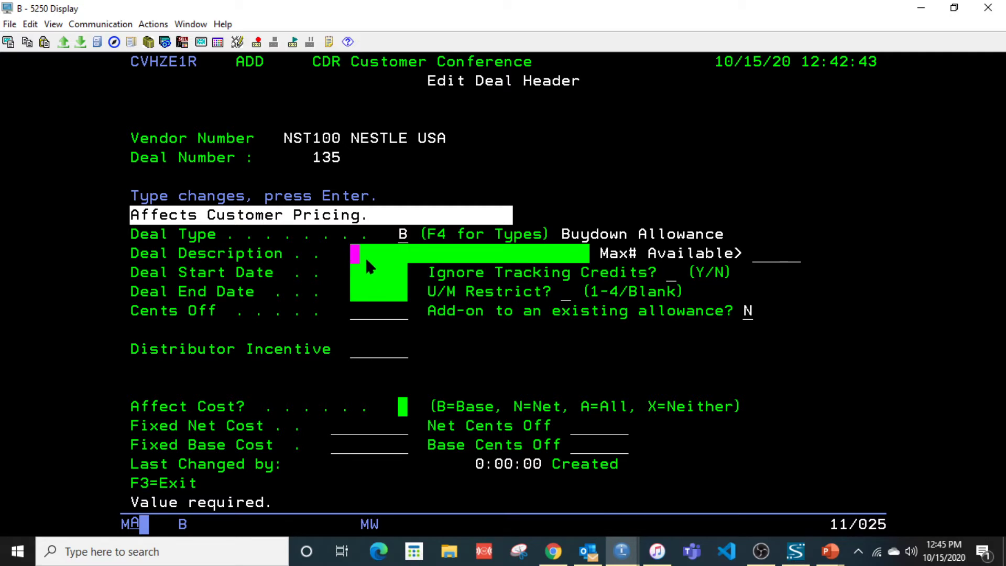
Enter 'Nestle Deal Example' as the deal description, correcting a typo.
click(357, 272)
click(358, 297)
key(Return)
click(364, 254)
key(Left)
text(Nestle Dea)
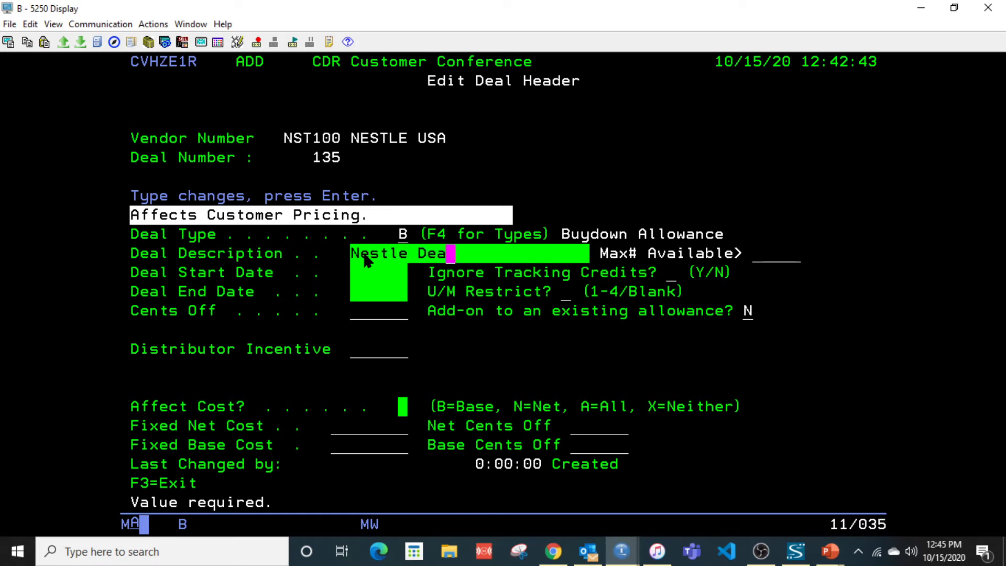
text(l Exanoke==)
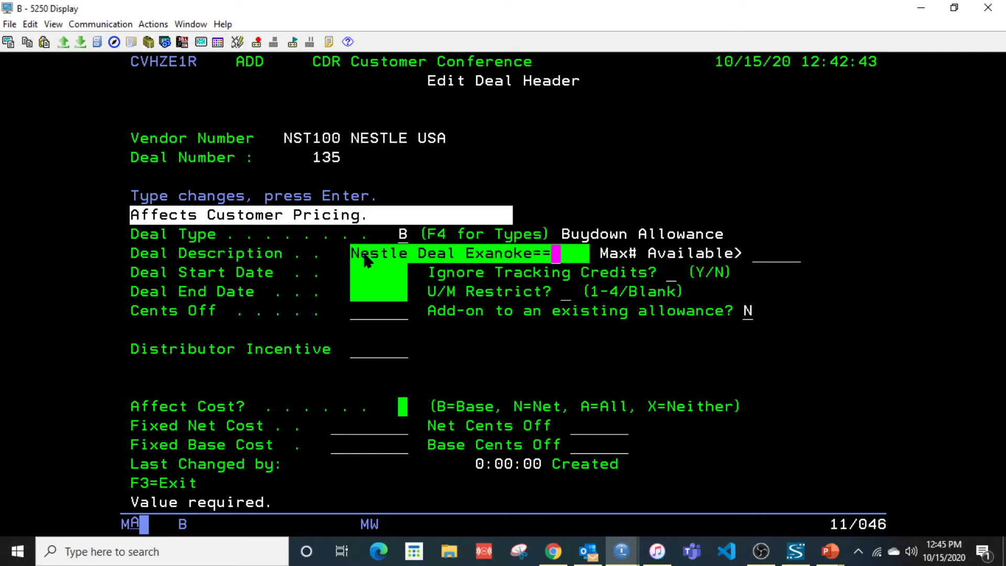
key(BackSpace)
key(BackSpace)
key(BackSpace)
key(BackSpace)
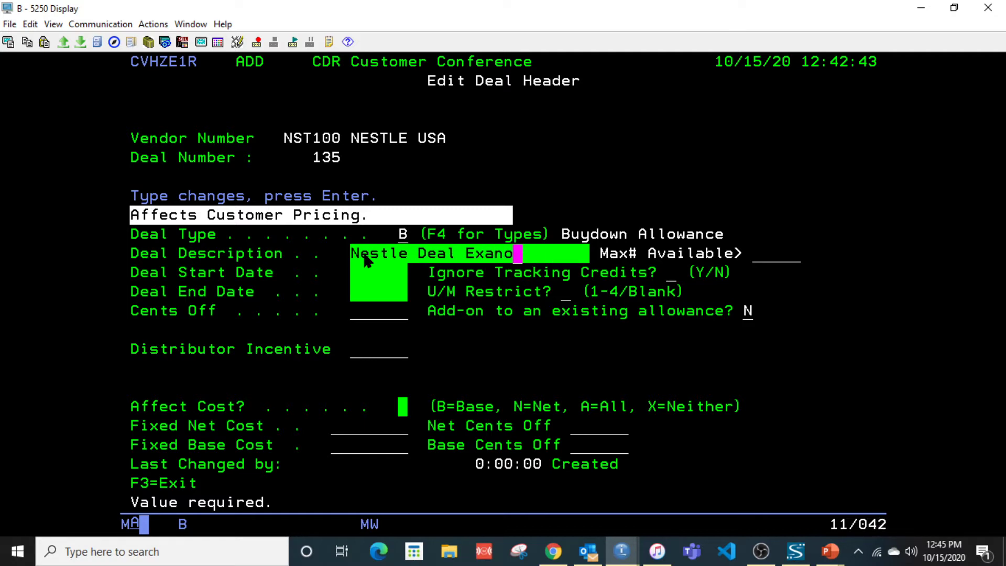
key(BackSpace)
key(BackSpace)
text(mple)
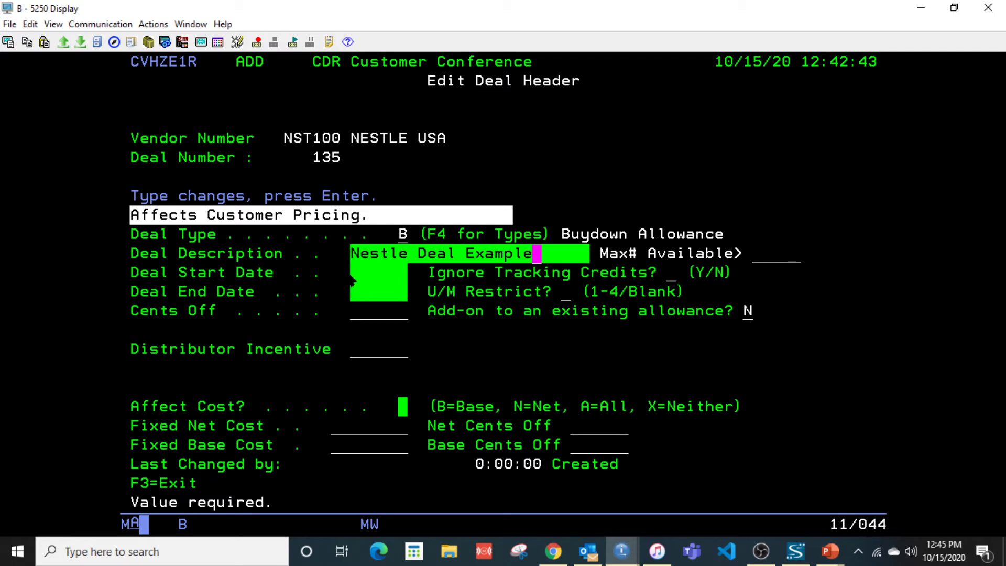
Set the deal start date to 100120 and the end date to 111520.
click(360, 269)
click(355, 270)
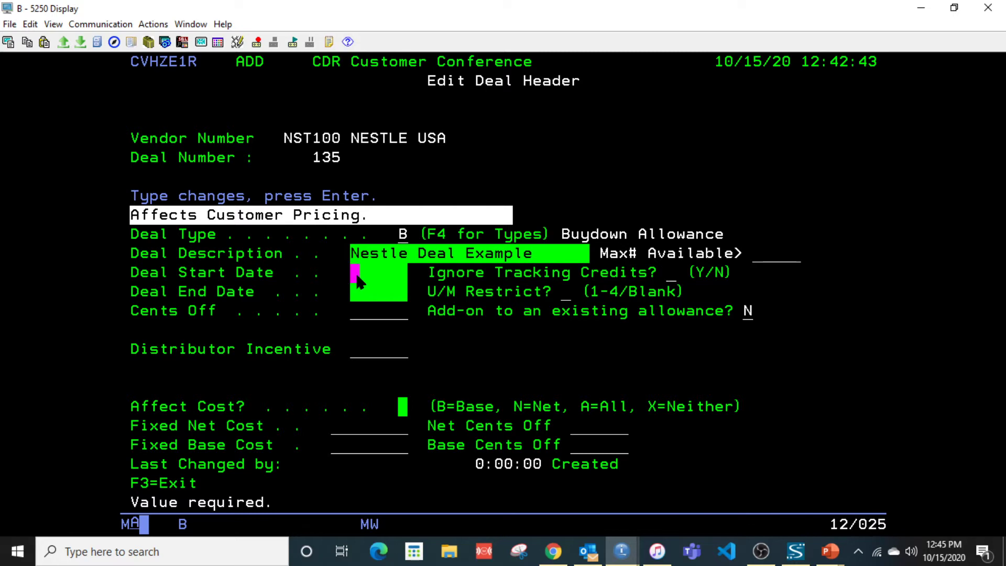
text(100120)
key(Tab)
text(111)
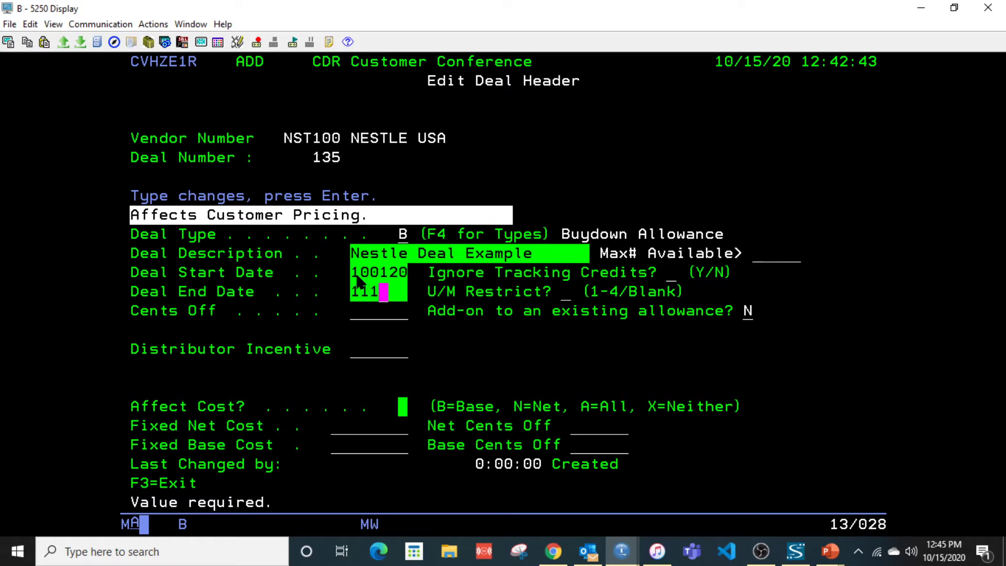
text(520)
key(Tab)
key(Tab)
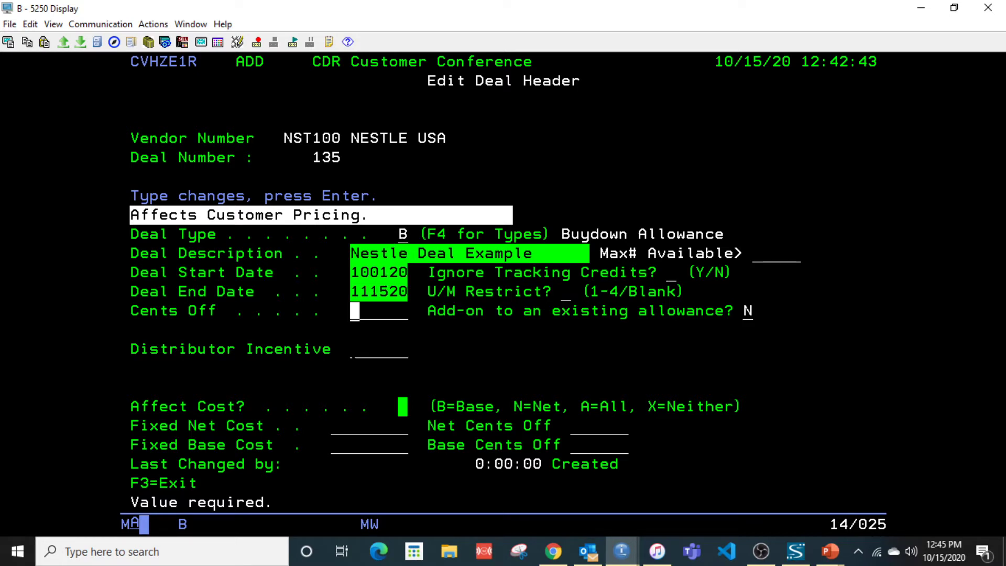
Enter Cents Off .50 and Distributor Incentive .51.
click(356, 350)
click(354, 312)
text(.50)
key(Tab)
key(Tab)
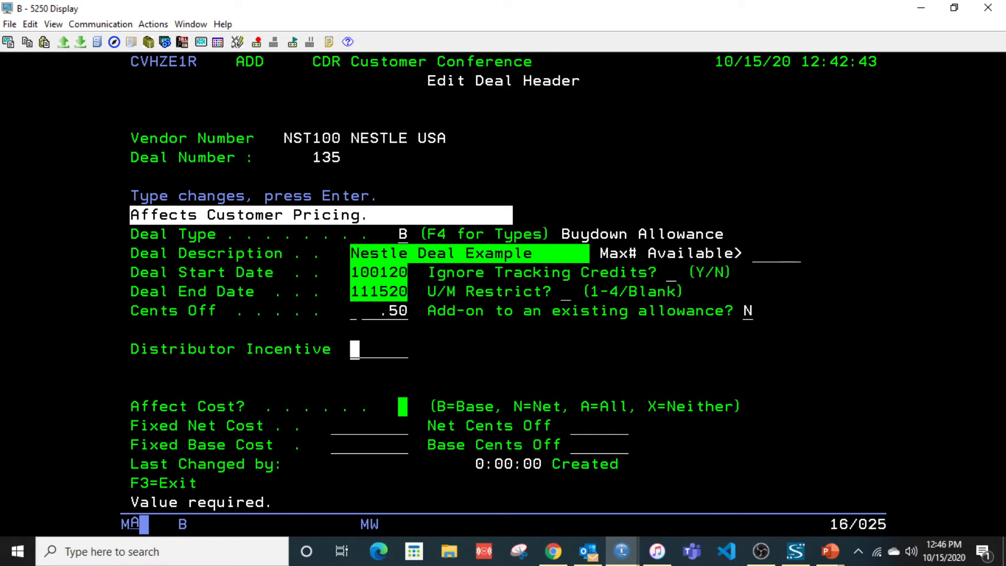
text(.51)
key(Tab)
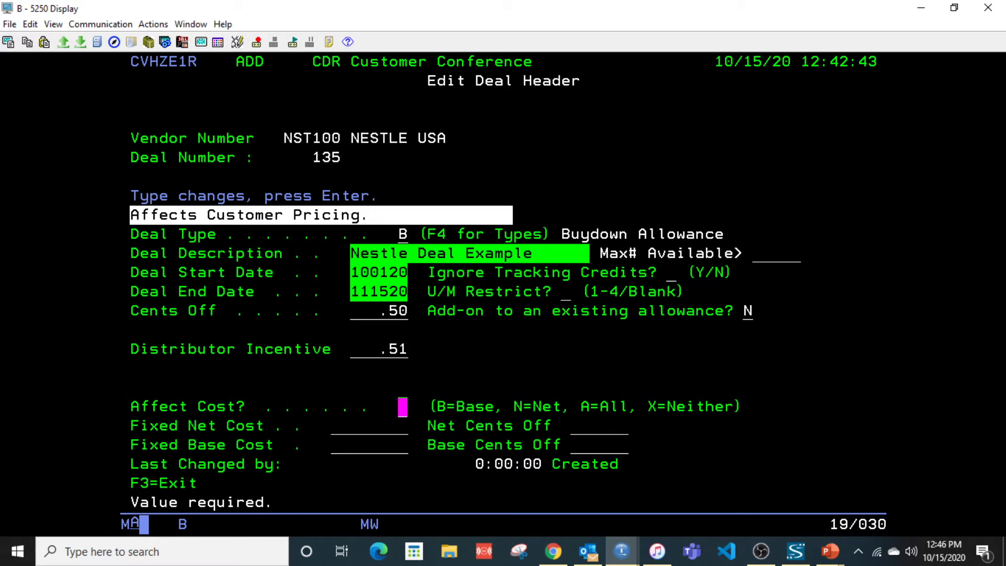
Review the Affect Cost choices (A=All, X=Neither) and return to the Affect Cost field.
click(652, 407)
click(585, 445)
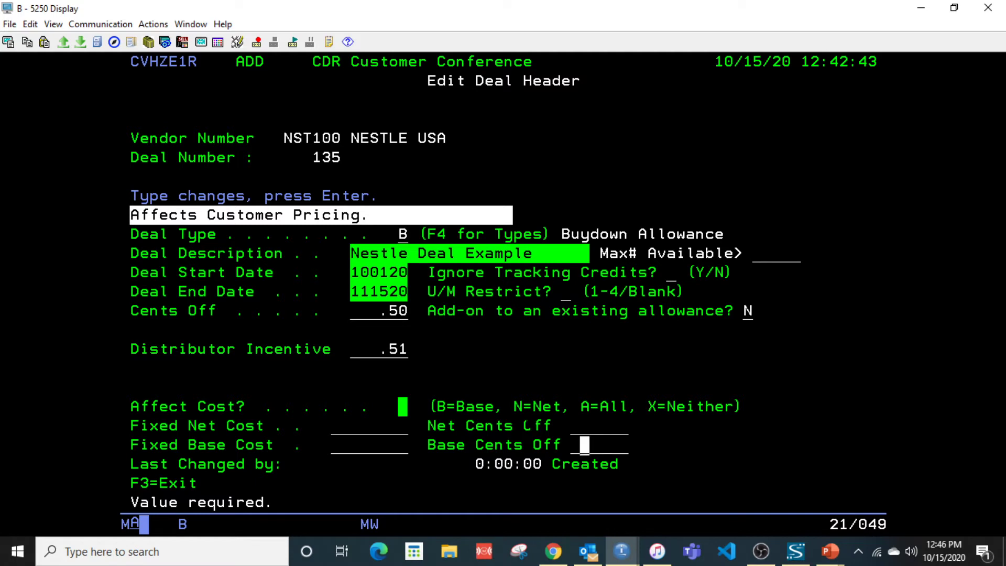
click(585, 406)
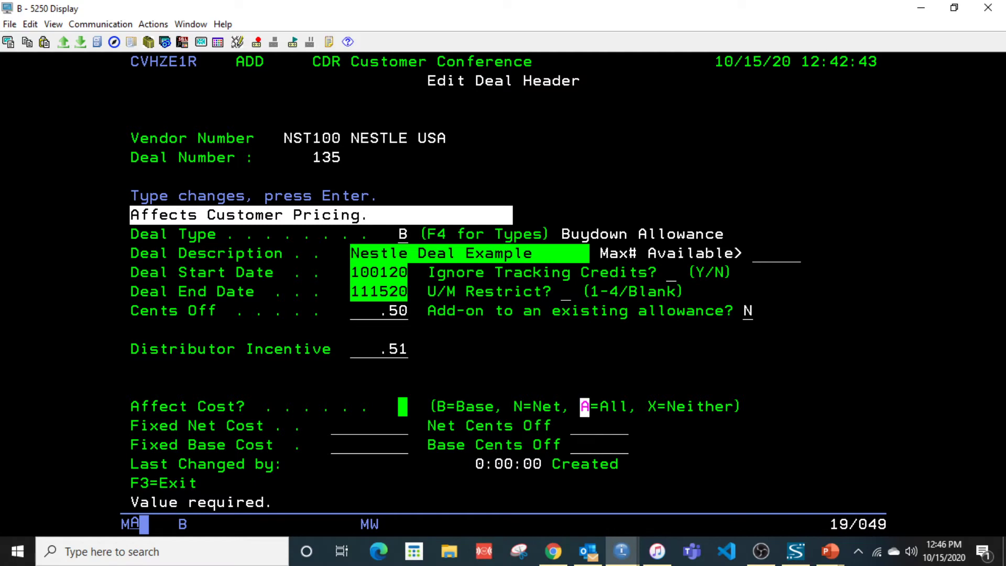
click(402, 406)
Set Affect Cost to X (Neither), submit the header and accept the deal type change.
text(X)
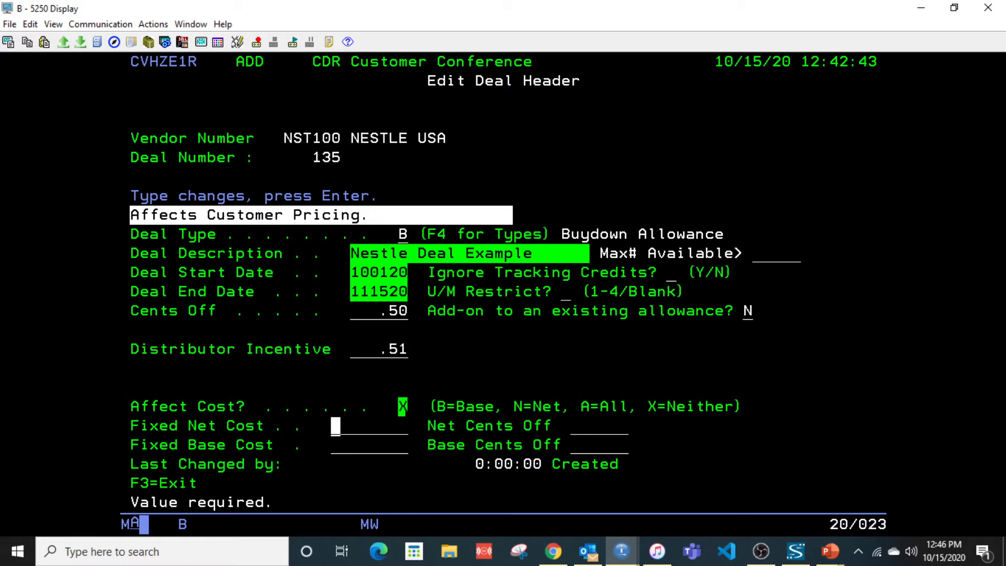
key(Return)
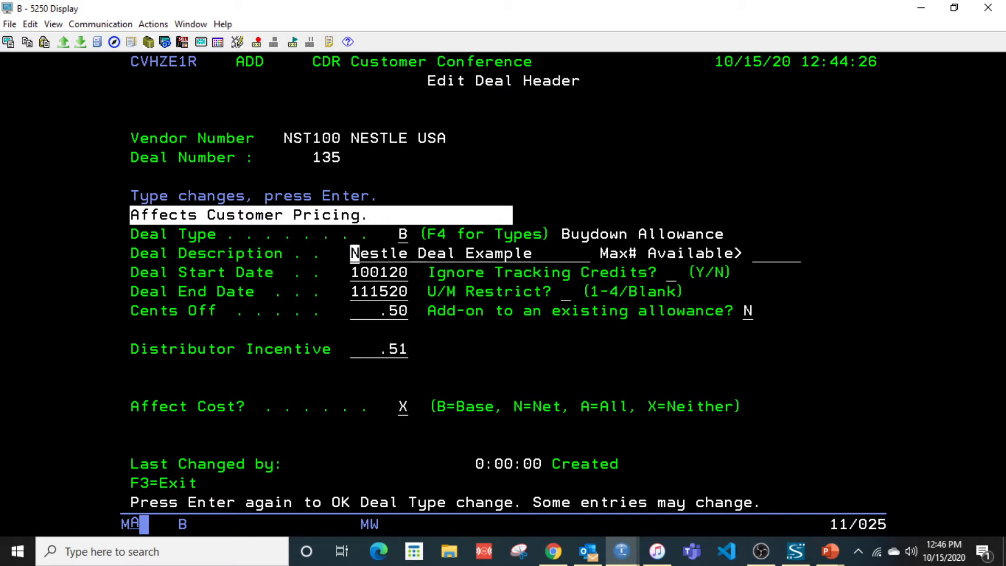
click(746, 311)
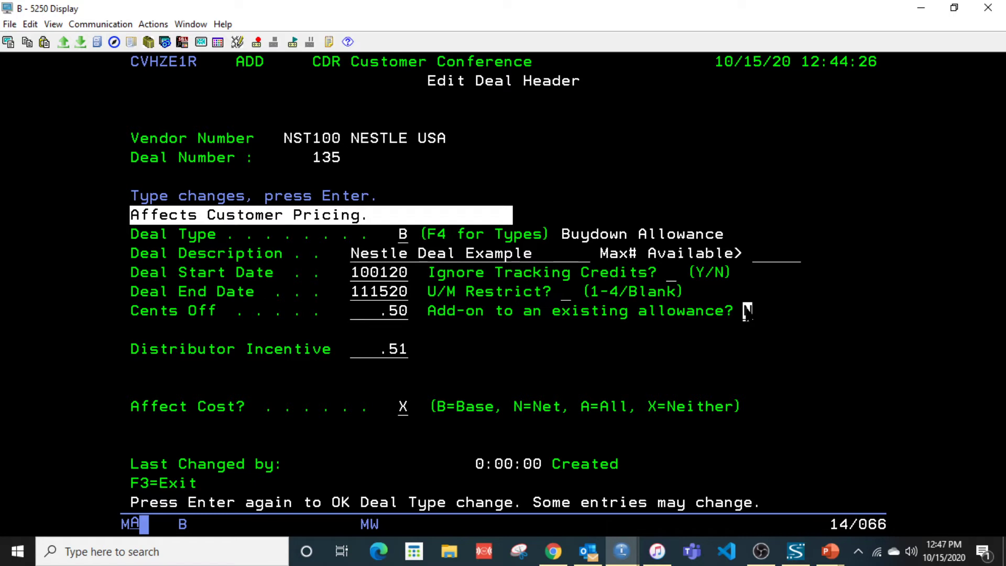
key(Return)
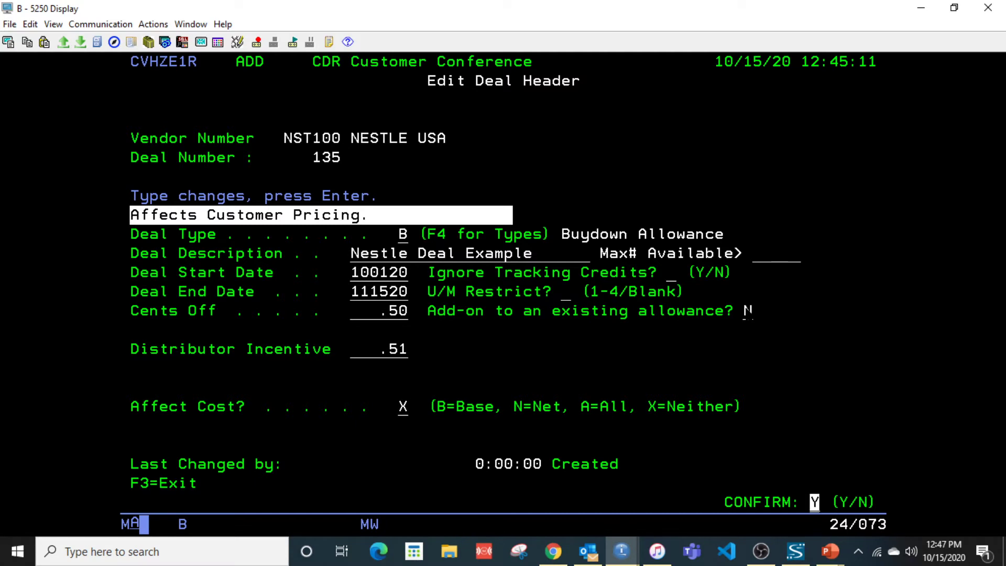
Confirm saving deal 135, review its $ Off and Incentive line, and bring up item enrollment.
key(Return)
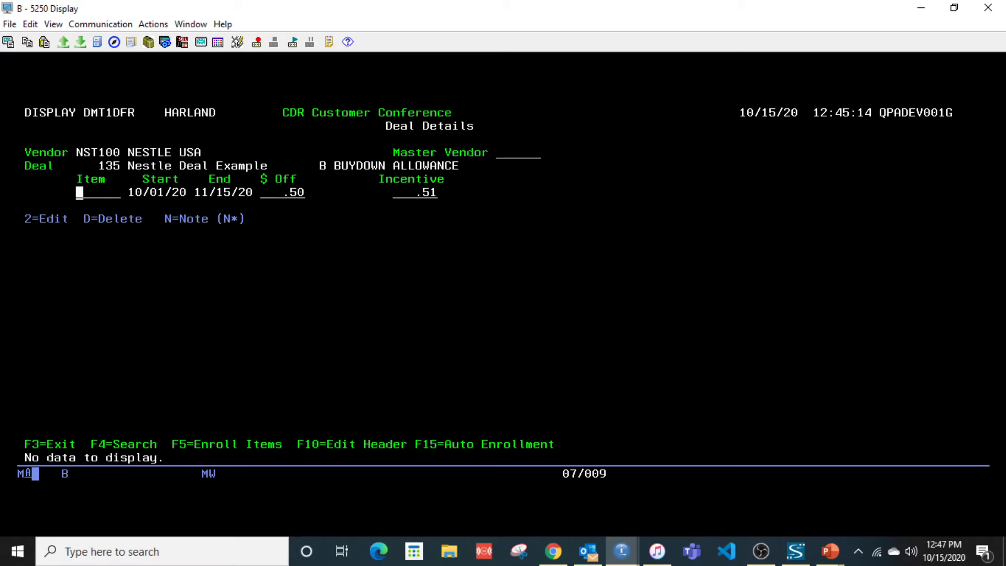
click(294, 192)
click(307, 192)
click(299, 192)
click(433, 192)
click(79, 192)
drag(165, 425, 290, 451)
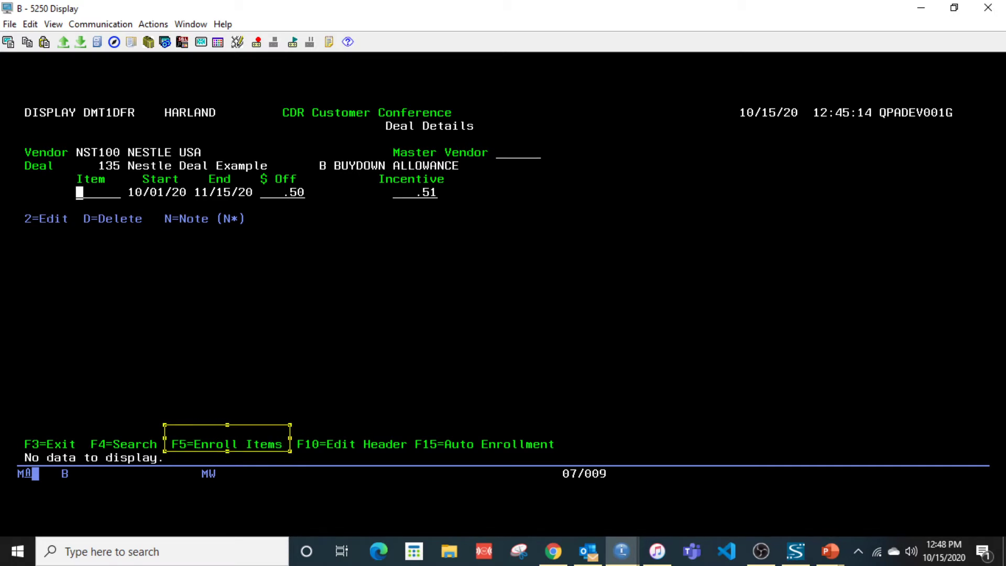
key(F5)
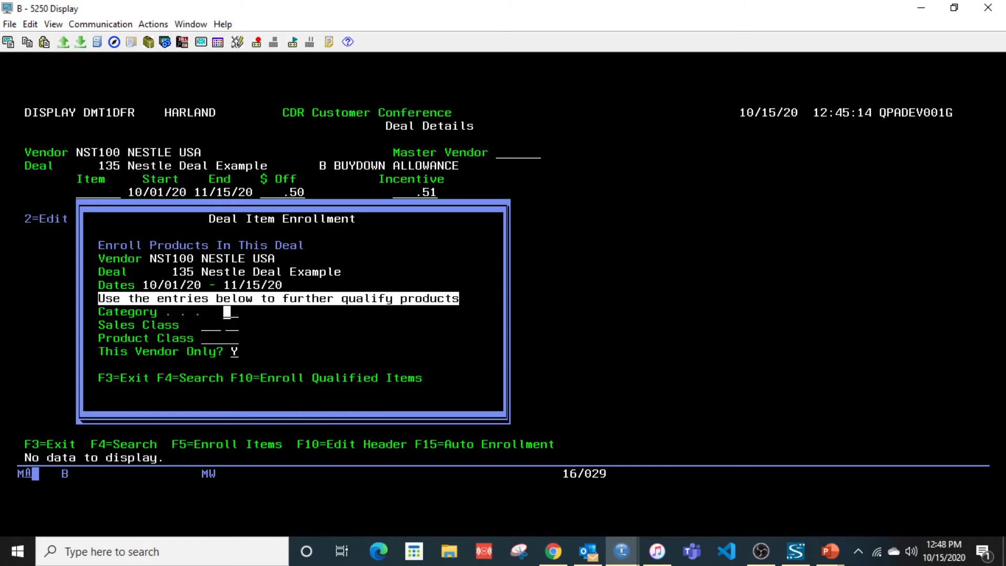
Review the enrollment qualifiers, leaving Sales Class, Product Class and This Vendor Only blank.
click(219, 325)
click(220, 338)
click(234, 351)
drag(98, 306, 216, 345)
click(256, 351)
click(234, 351)
drag(224, 371, 430, 398)
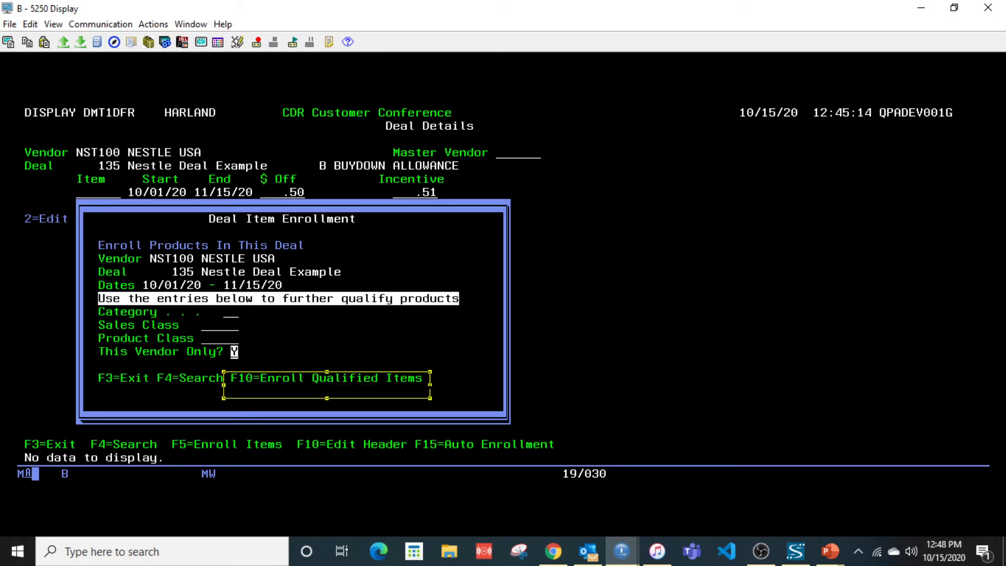
Enroll all qualified items with F10, answering Y to the warning and confirming.
key(F10)
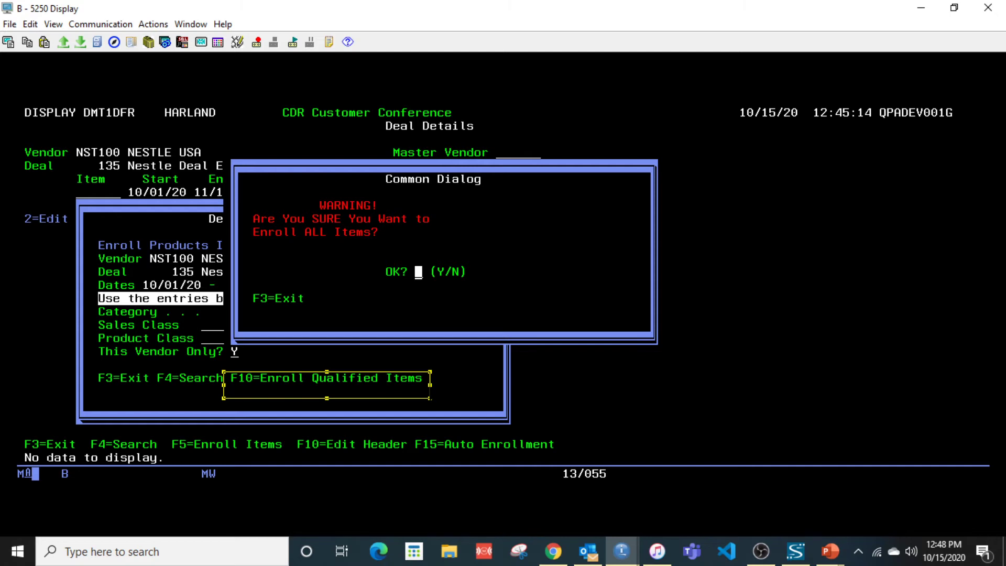
text(Y)
key(Return)
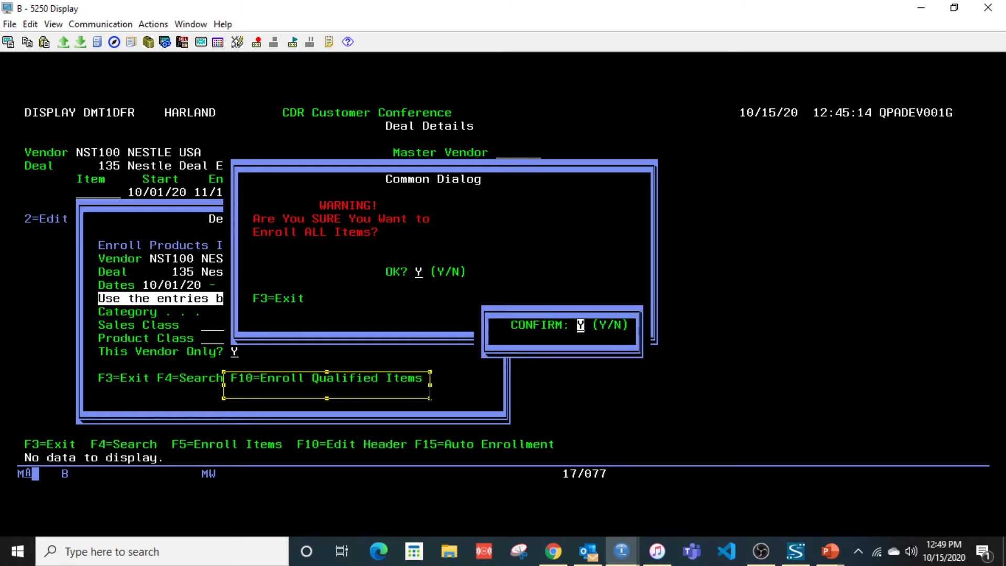
key(Return)
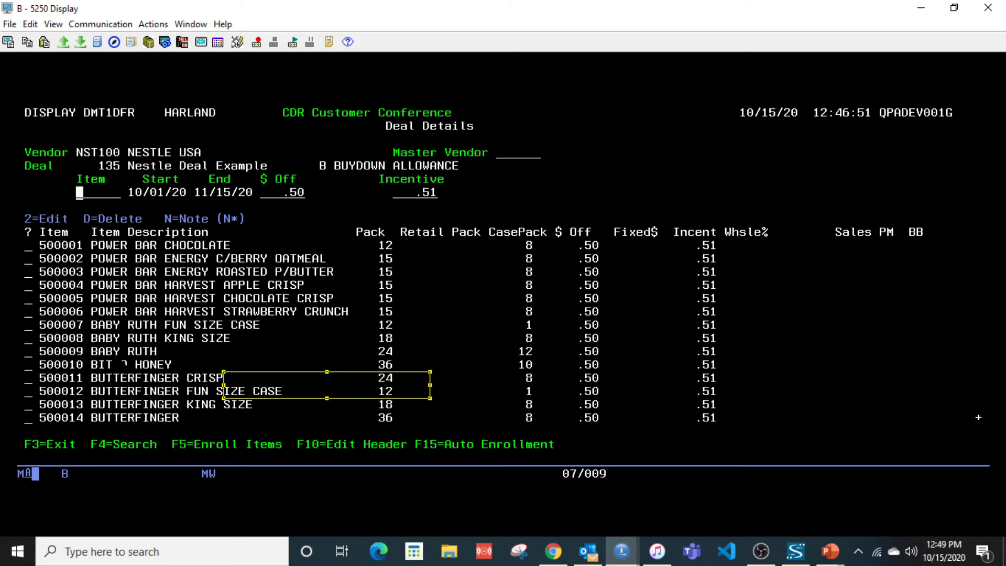
Page through the enrolled items list and move to item 500016's option field.
key(Page_Down)
key(Page_Down)
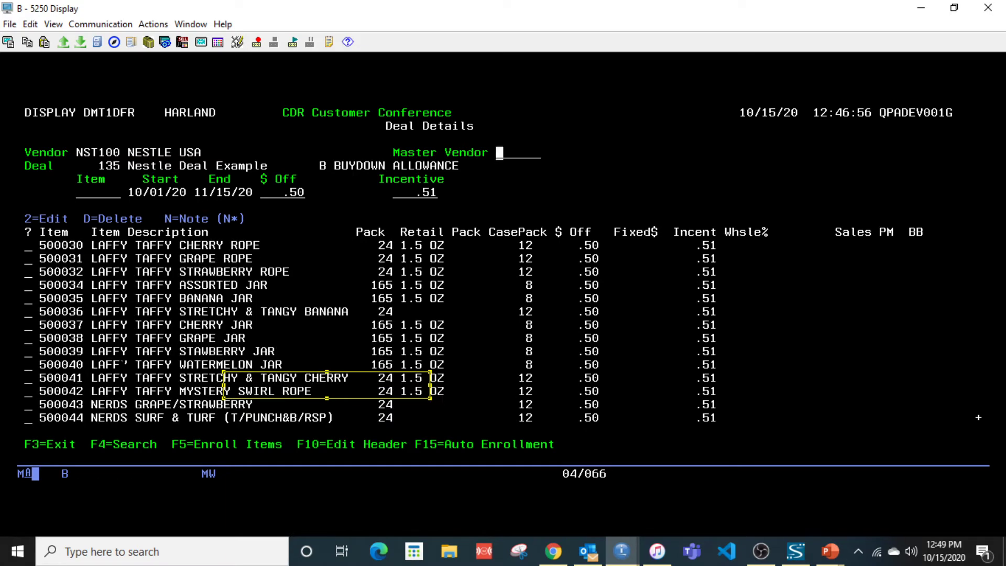
key(Page_Down)
key(Page_Down)
key(Page_Up)
key(Page_Up)
key(Page_Up)
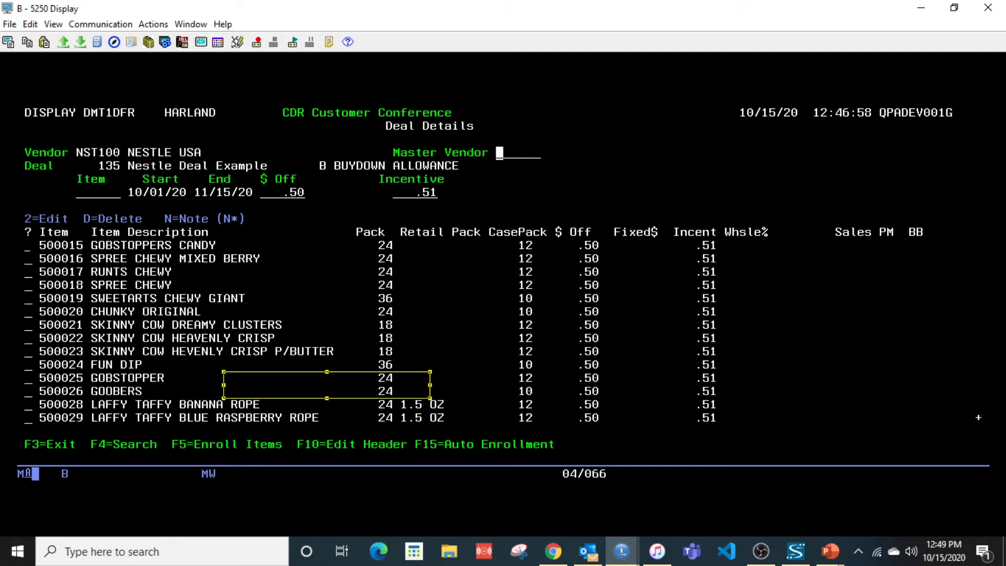
click(28, 245)
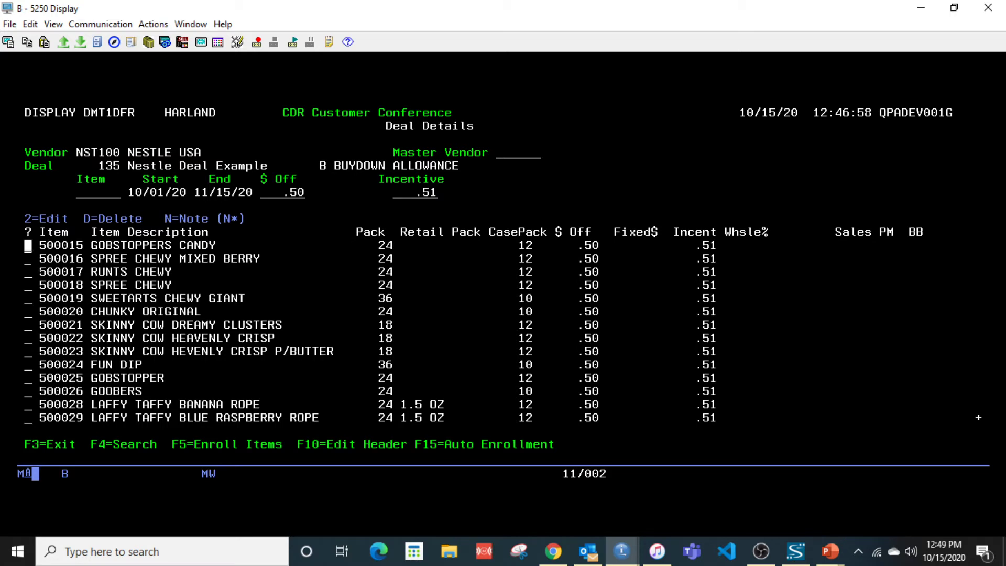
drag(41, 227, 805, 450)
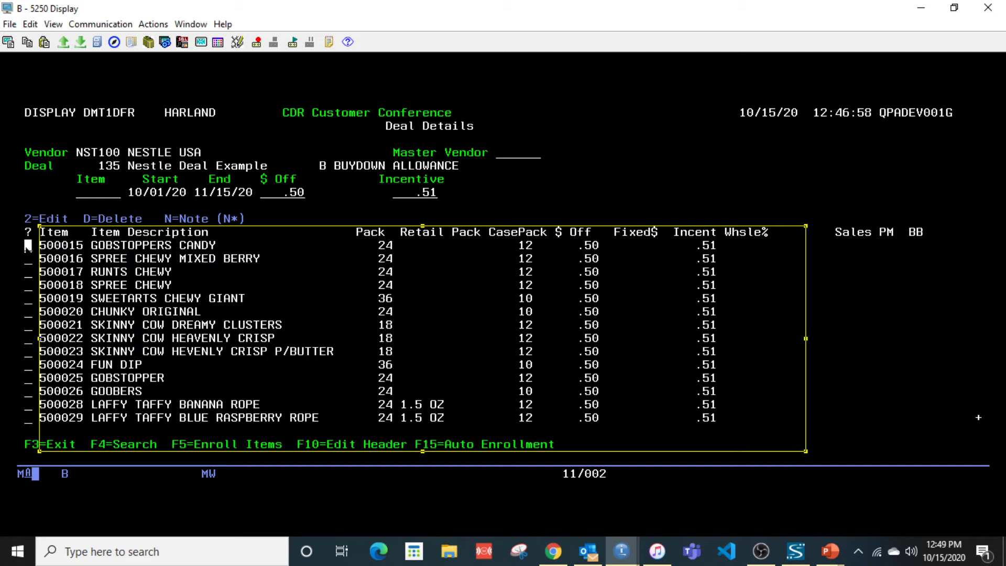
click(978, 418)
key(Down)
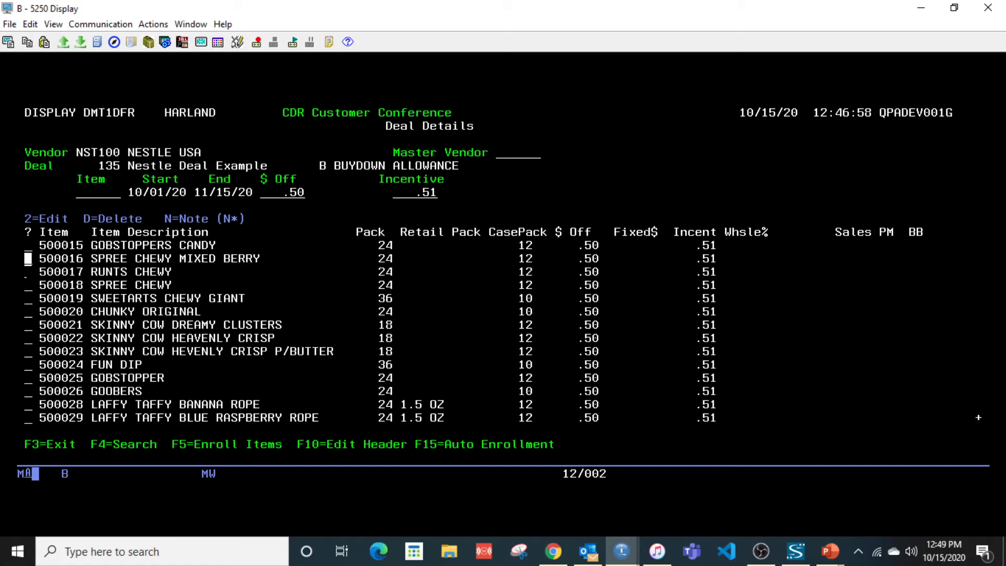
Open item 500016 Spree Chewy Mixed Berry for editing with option 2.
text(2)
key(Return)
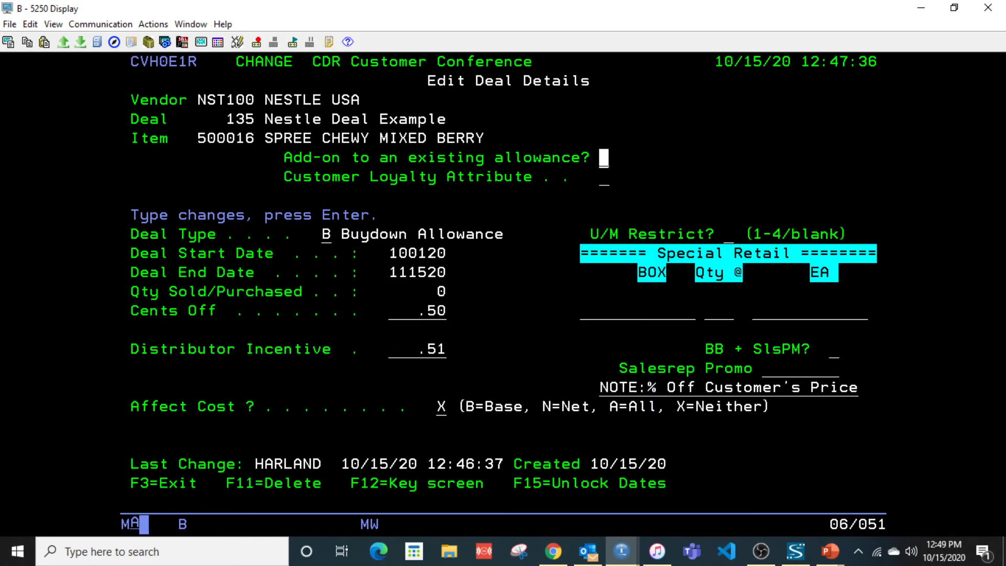
drag(504, 454, 666, 494)
click(668, 490)
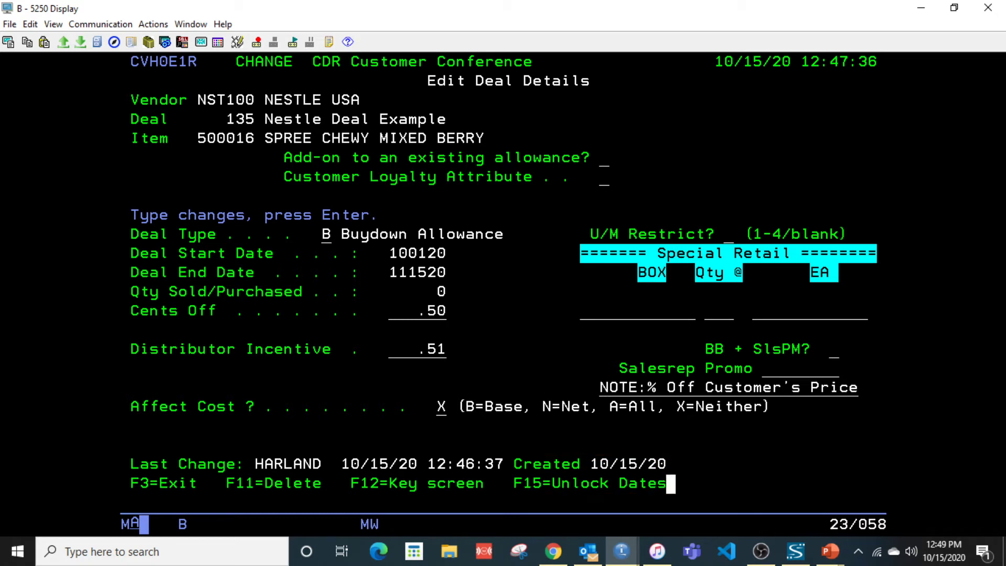
click(525, 484)
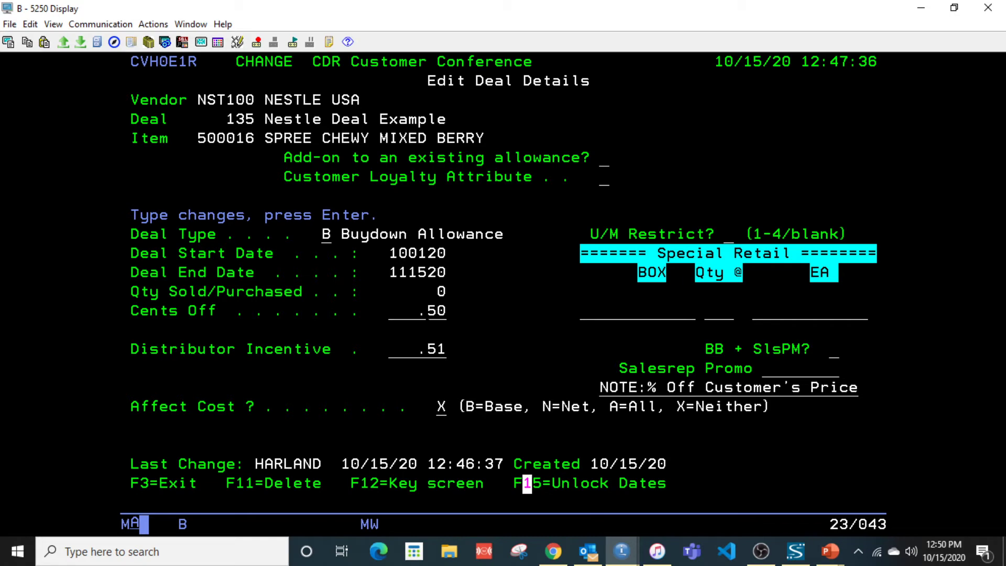
Set Cents Off to .60 and Distributor Incentive to 1.00, then save the item.
click(441, 311)
click(441, 349)
click(393, 310)
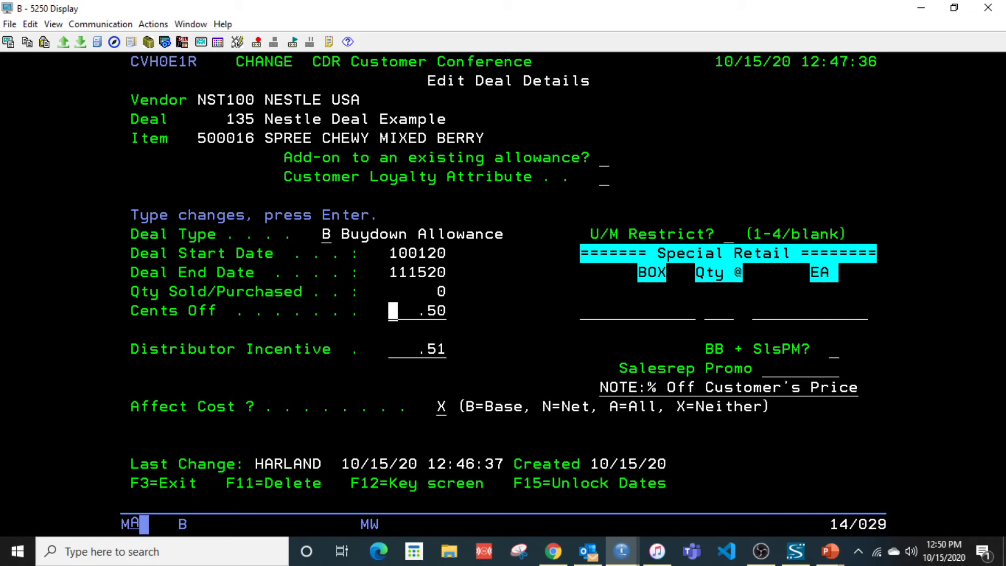
text(.60)
key(Return)
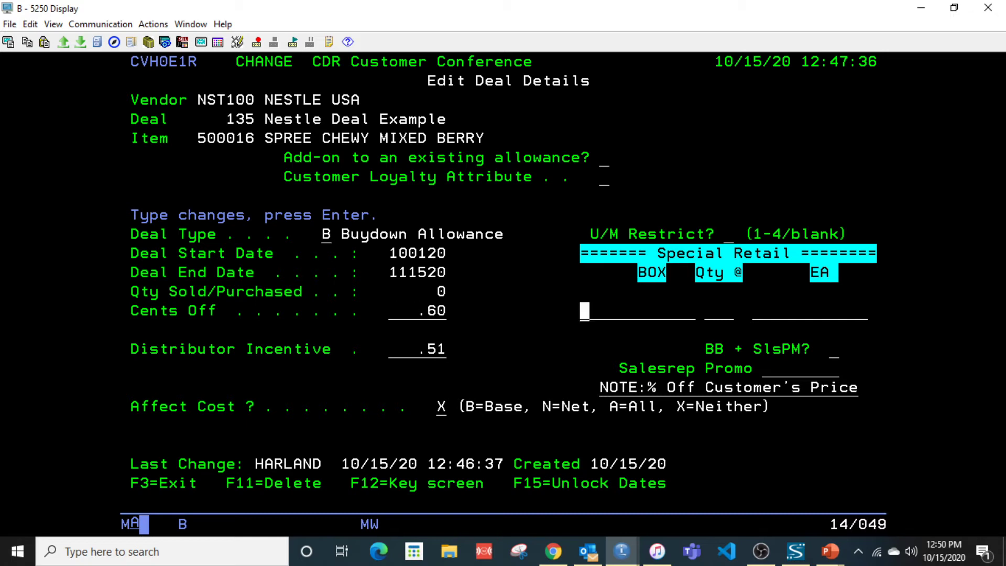
click(393, 349)
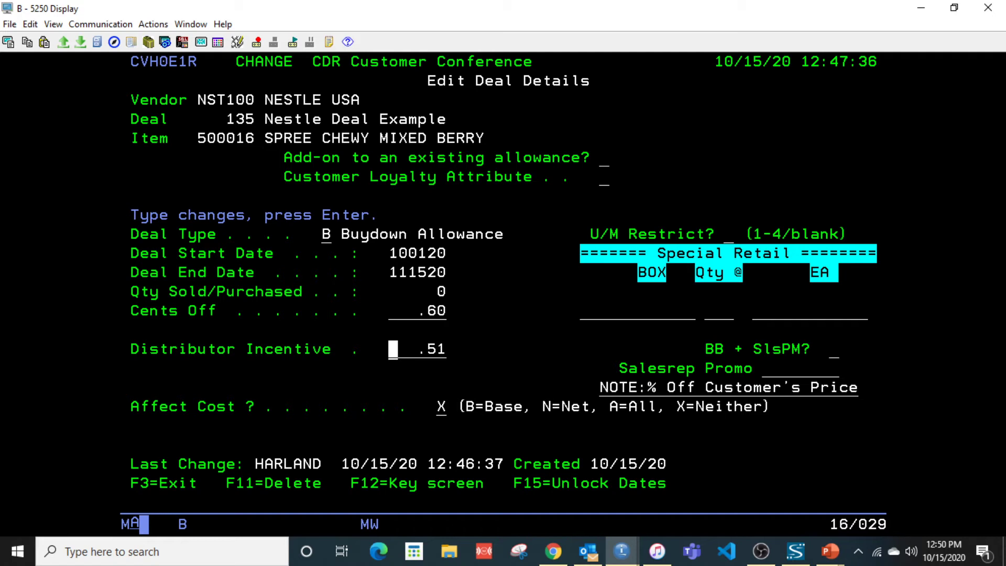
text(1)
key(Return)
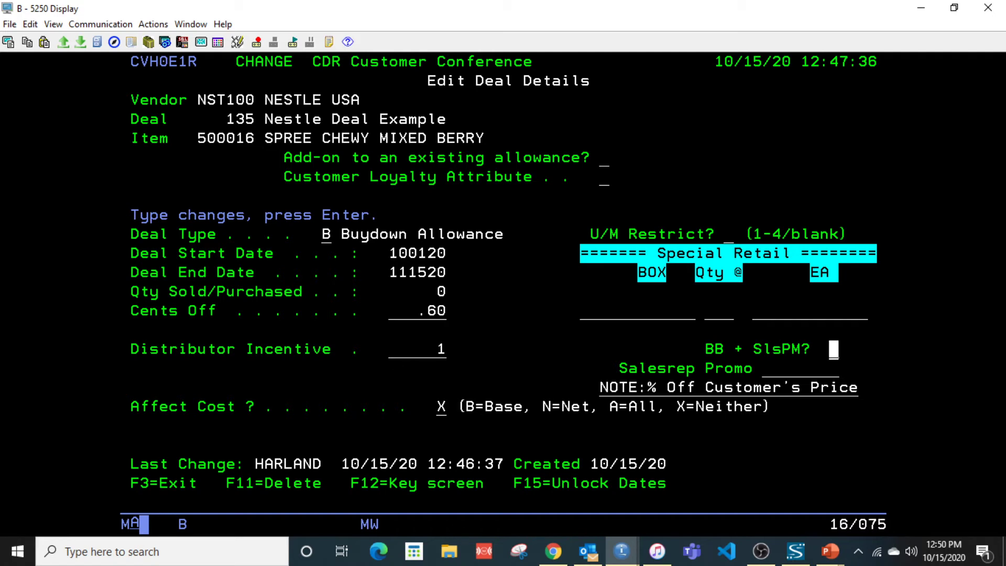
key(Return)
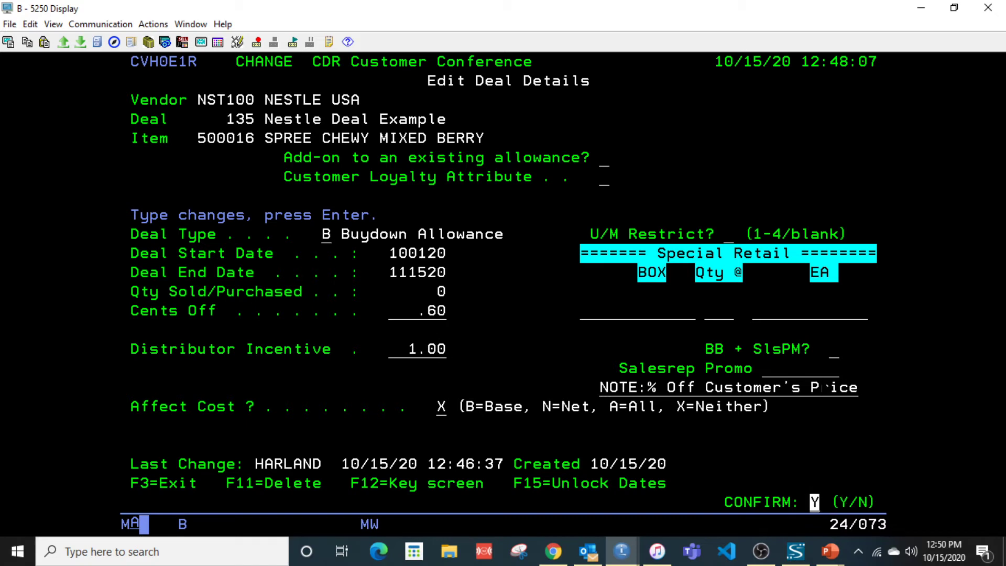
key(Return)
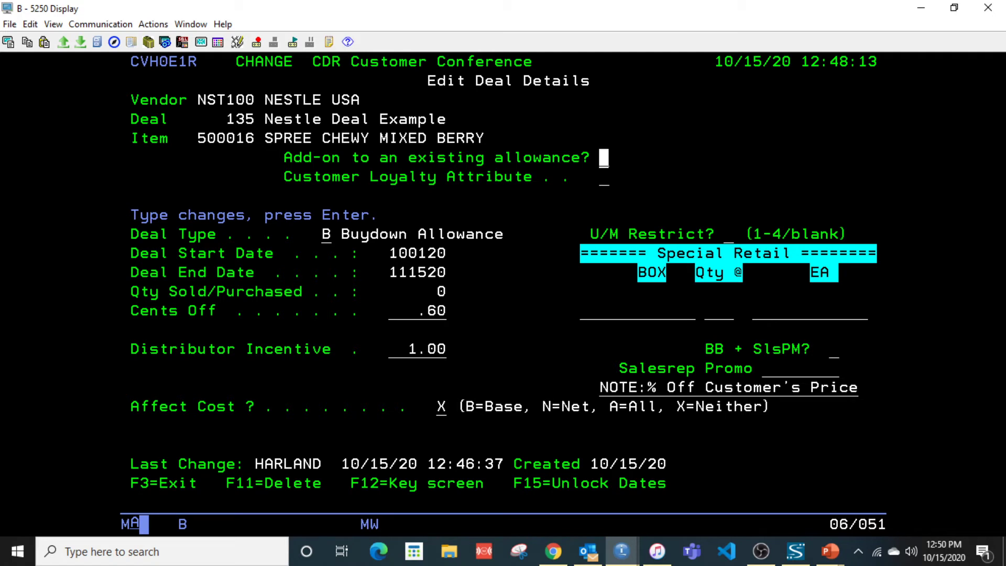
Unlock the deal dates and change item 500016's Deal End Date to 103120, confirming with Y.
key(shift+F3)
click(393, 253)
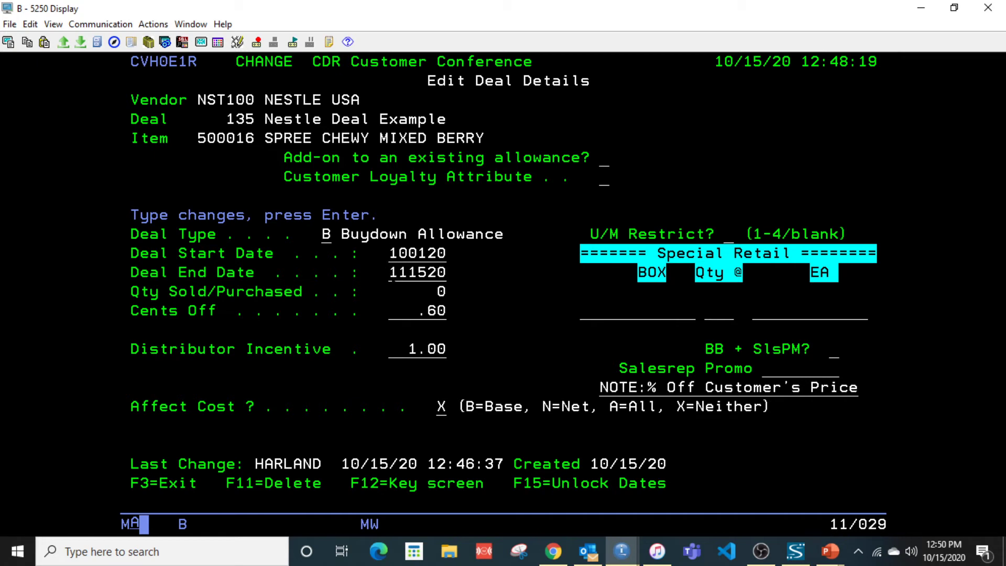
click(394, 272)
text(1031)
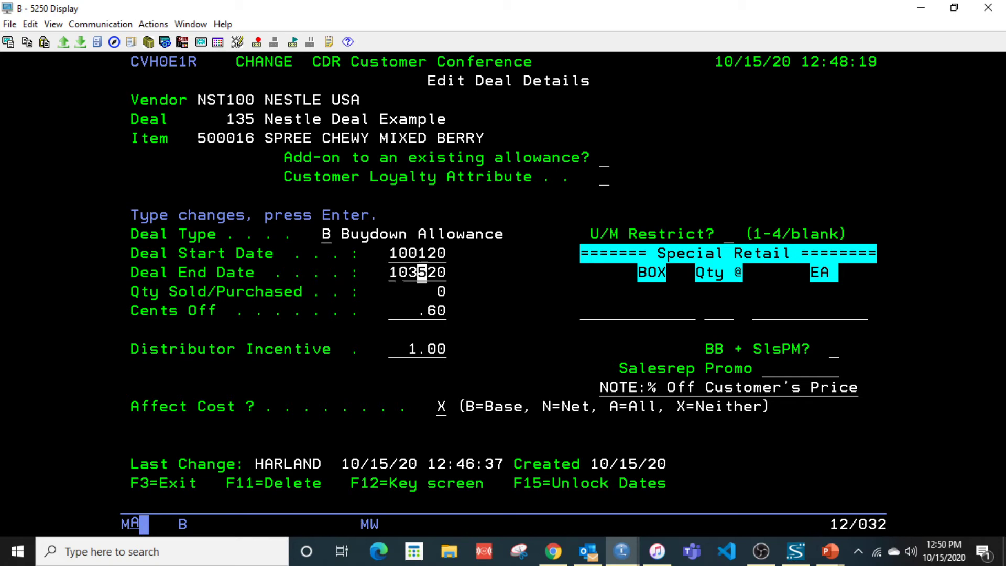
text(2)
key(Return)
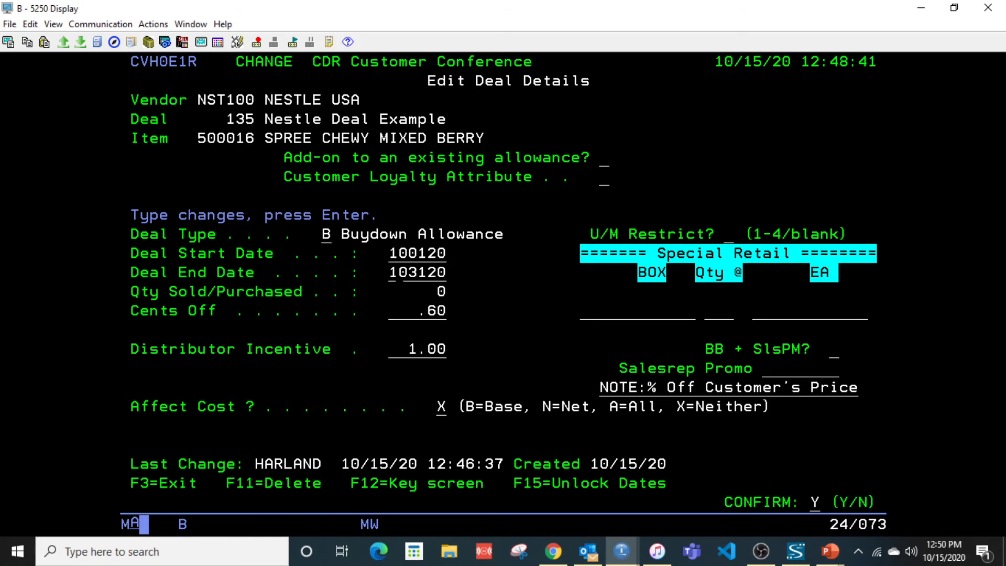
key(Return)
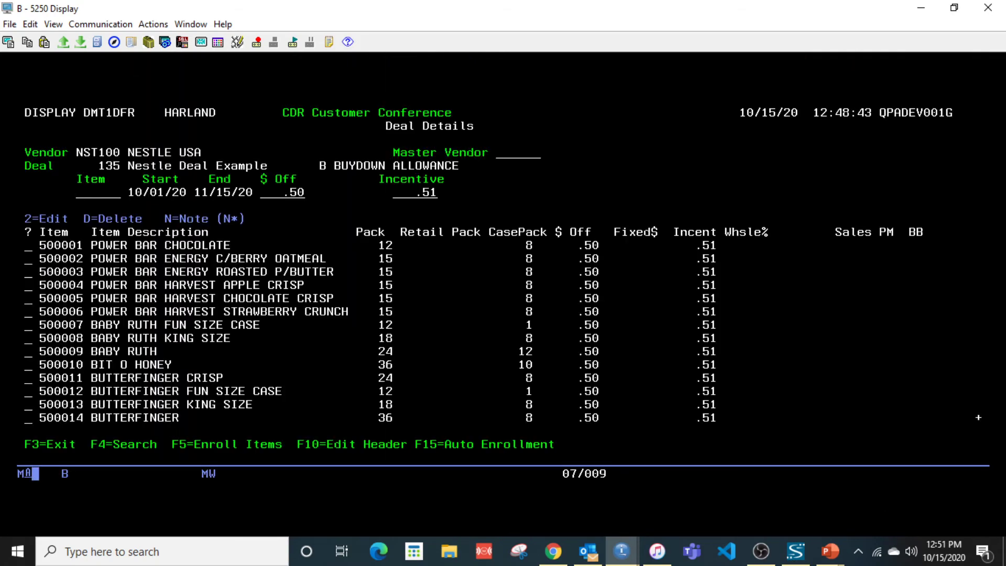
Page to item 500016 and highlight its .60 off, 1.00 incentive and red D! flag.
key(Page_Down)
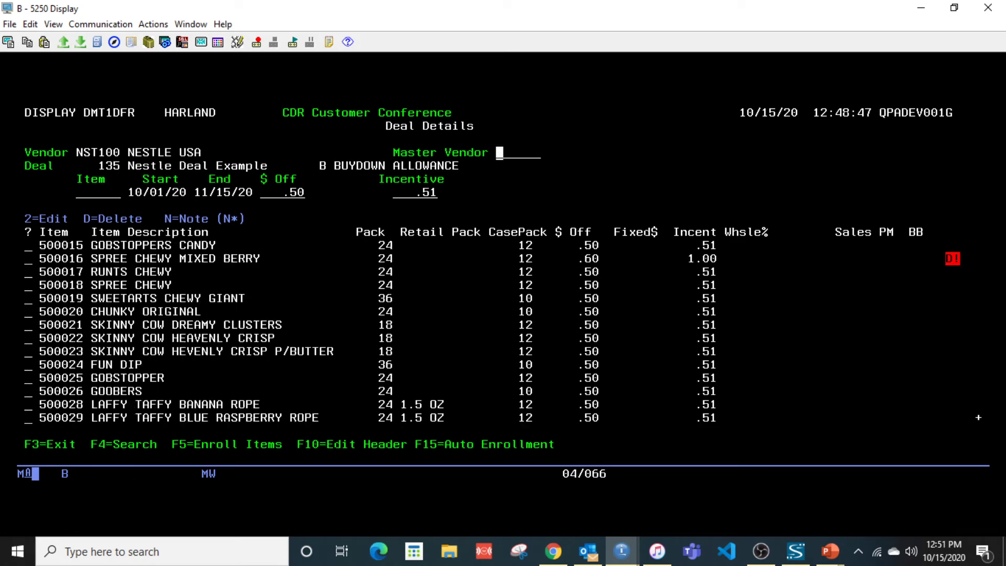
key(Page_Down)
key(Page_Up)
drag(84, 253, 828, 278)
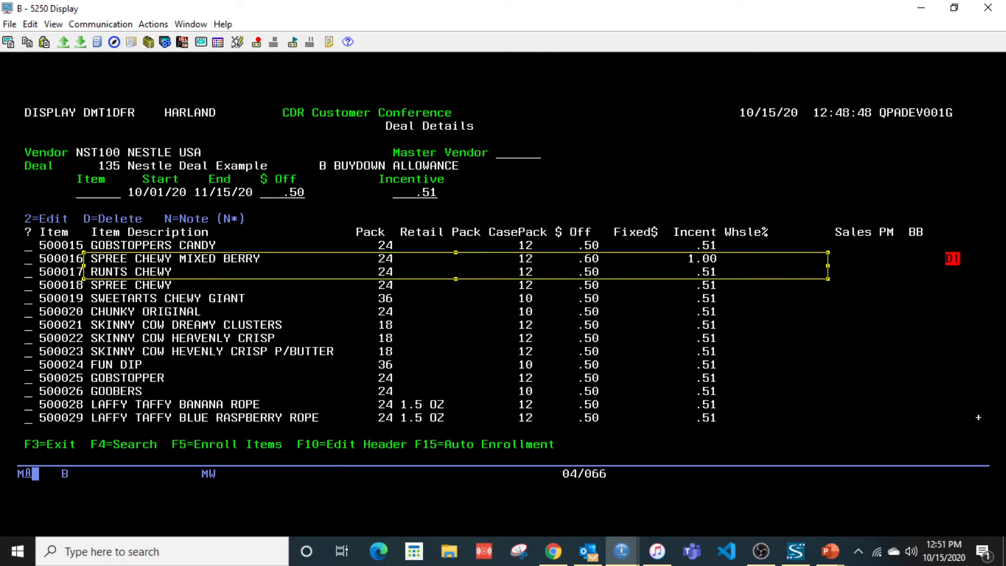
click(955, 258)
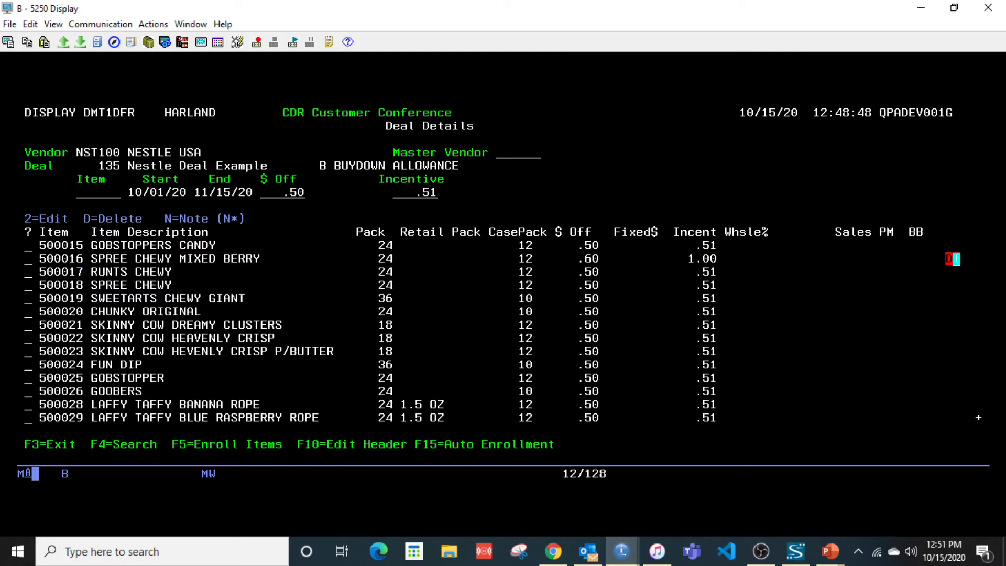
click(949, 259)
click(21, 259)
click(29, 259)
drag(32, 253, 742, 293)
click(772, 299)
click(28, 272)
click(79, 193)
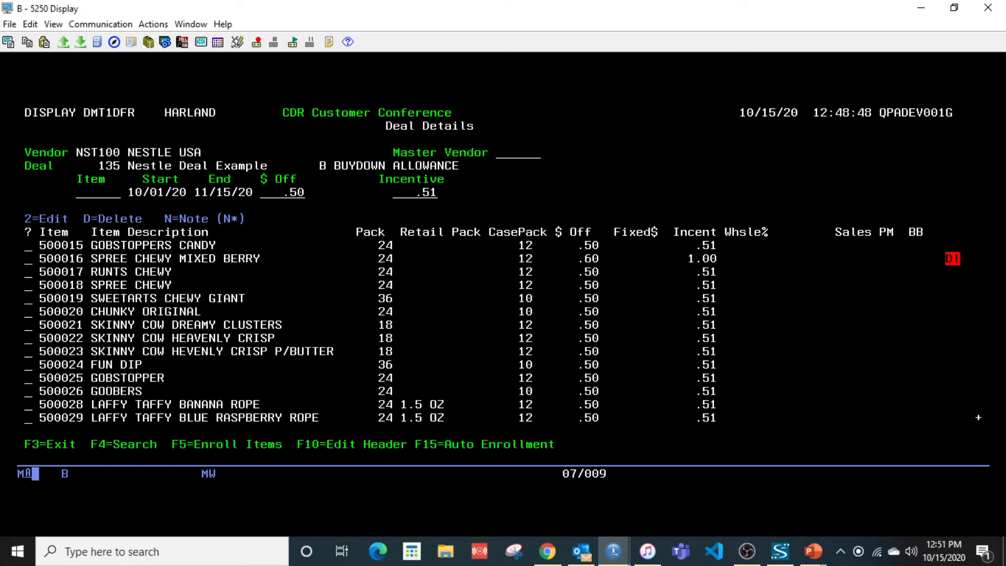
drag(24, 149, 127, 157)
click(213, 165)
click(78, 192)
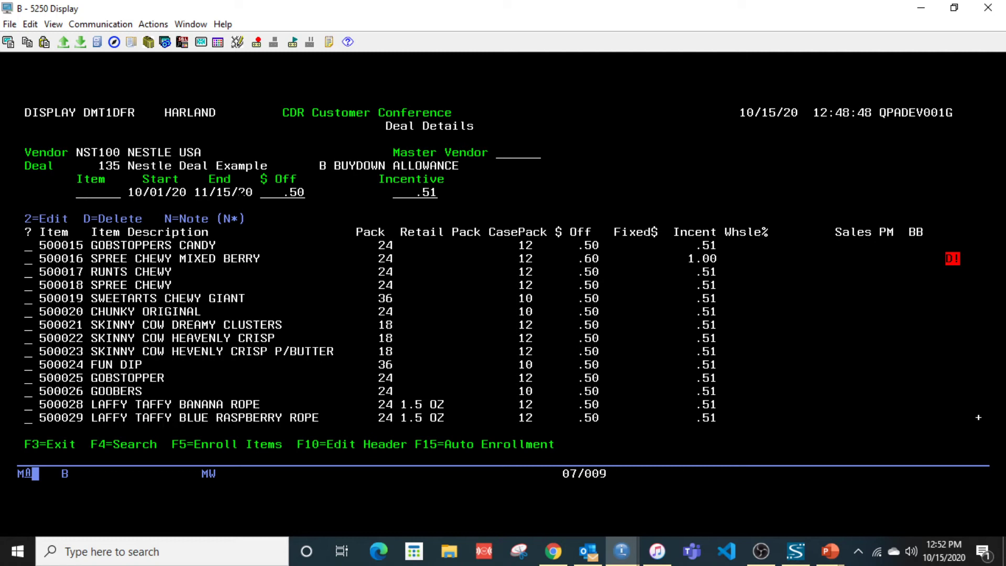
Delete item 500015 Gobstoppers Candy with option D and page forward to verify it is gone.
click(27, 246)
text(D)
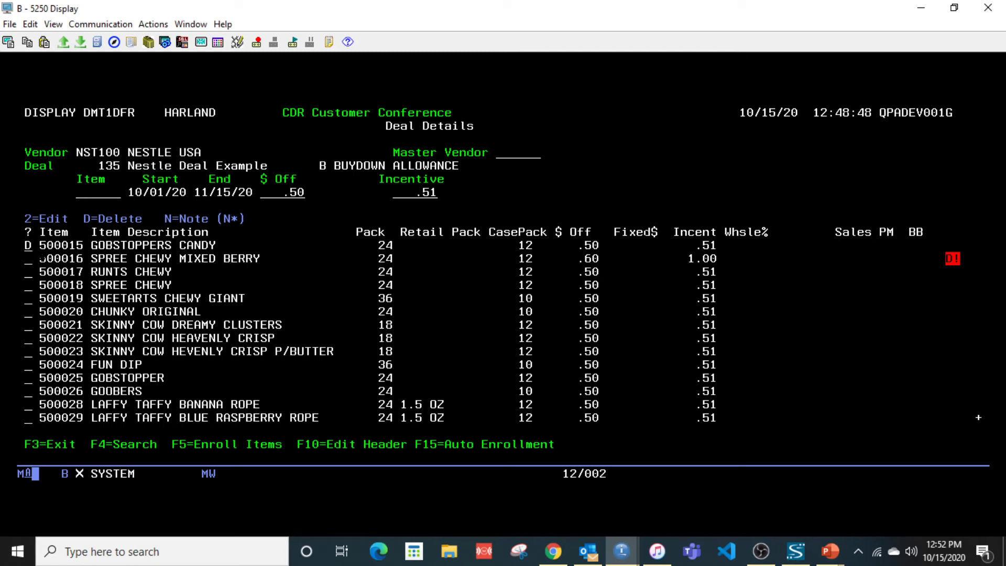
key(Return)
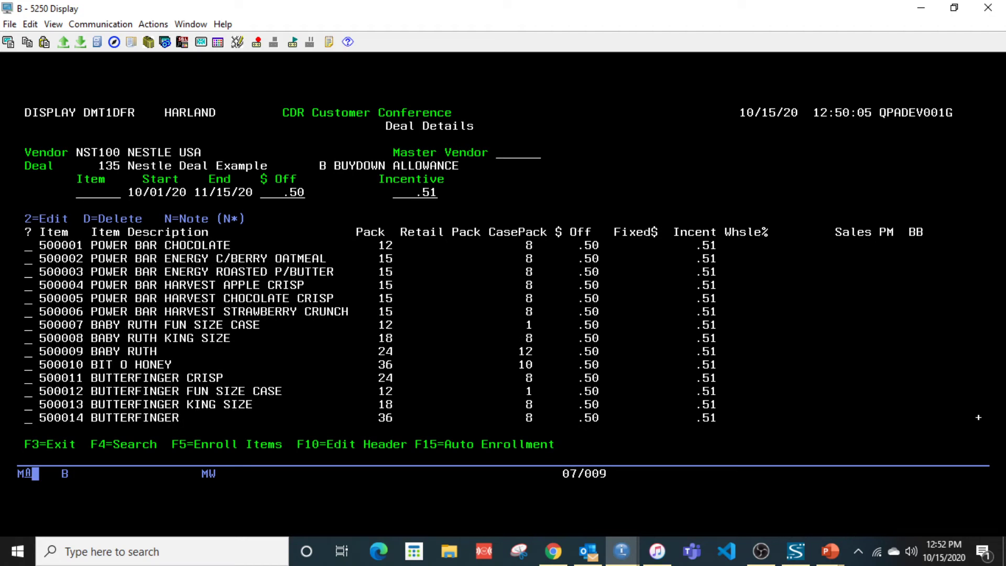
key(Page_Down)
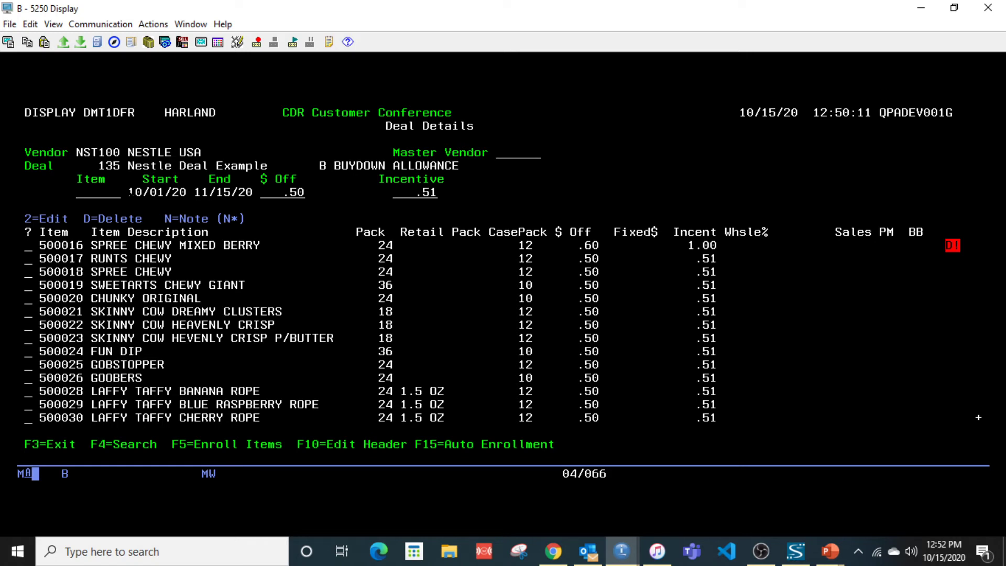
click(85, 194)
click(28, 245)
Leave deal 135's item list so the 'You must enroll customers' prompt appears with OK? Y.
key(Return)
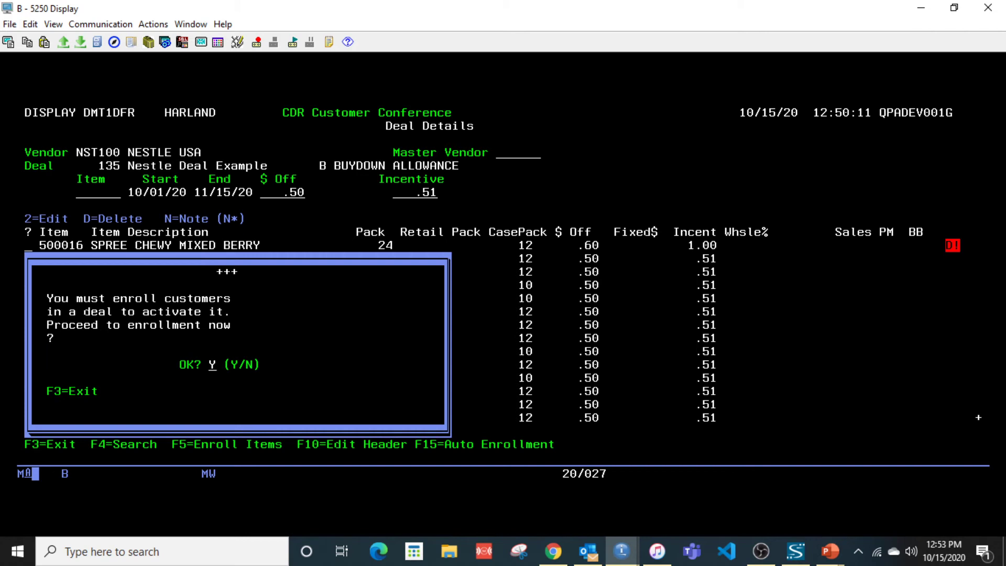
key(Return)
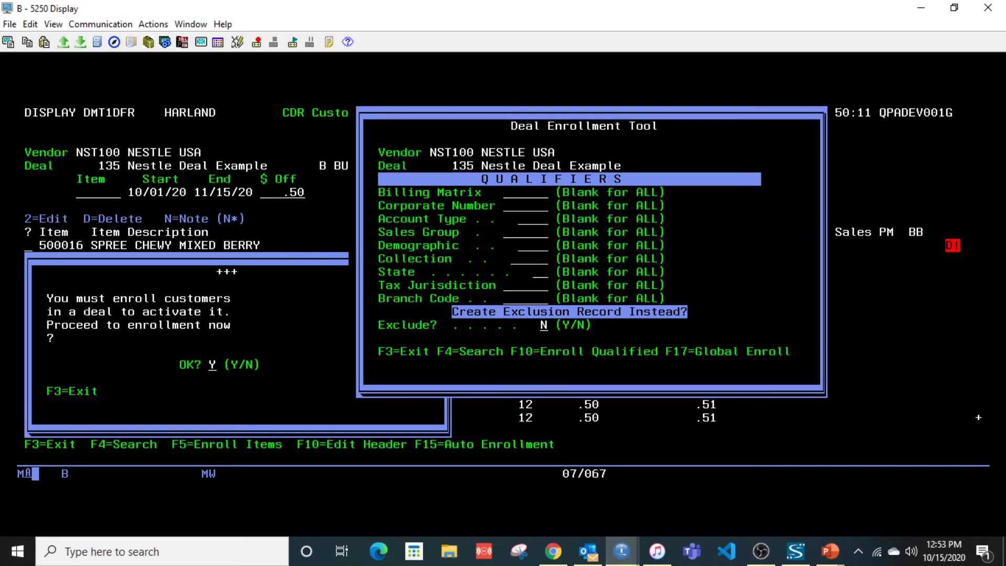
click(482, 152)
click(460, 167)
click(591, 167)
click(521, 193)
click(528, 219)
click(521, 286)
click(543, 301)
click(508, 300)
drag(371, 253, 680, 266)
click(514, 259)
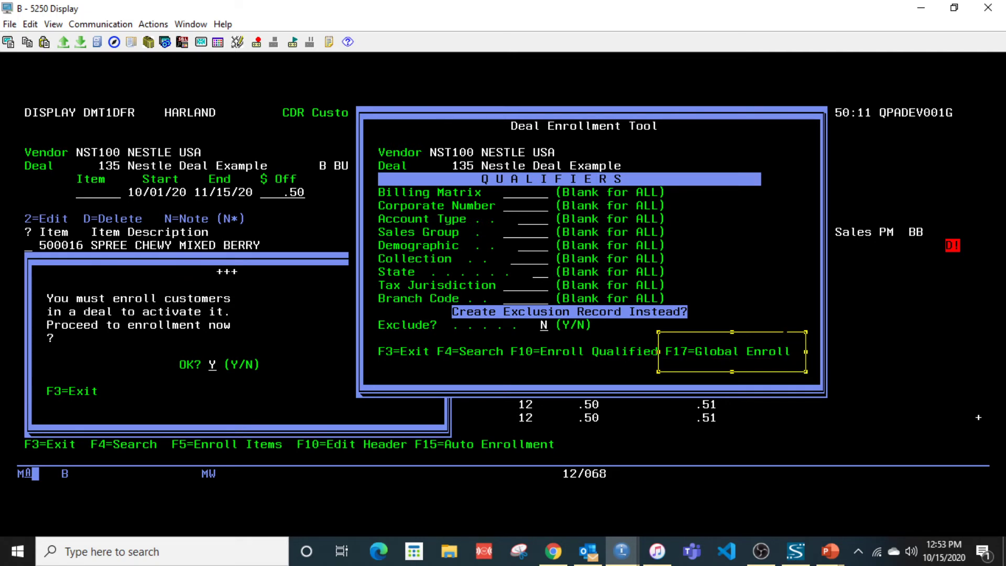
click(654, 351)
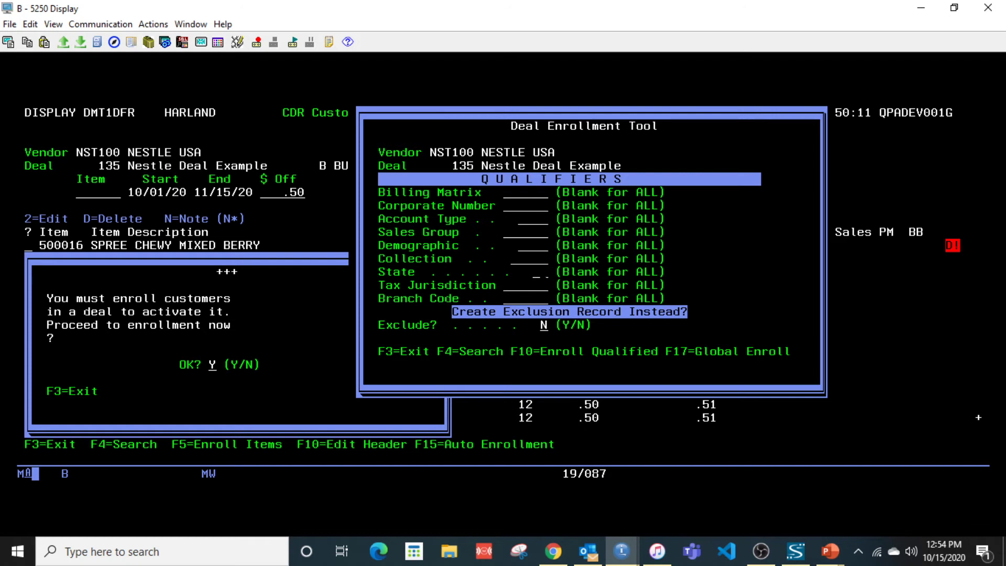
Enter FL in the Enrollment Tool's State qualifier, leaving Exclude set to N.
click(543, 273)
click(536, 273)
text(FL)
click(543, 325)
Enroll the FL-qualified customers and answer Y to auto-enrolling new customers by scope.
key(Return)
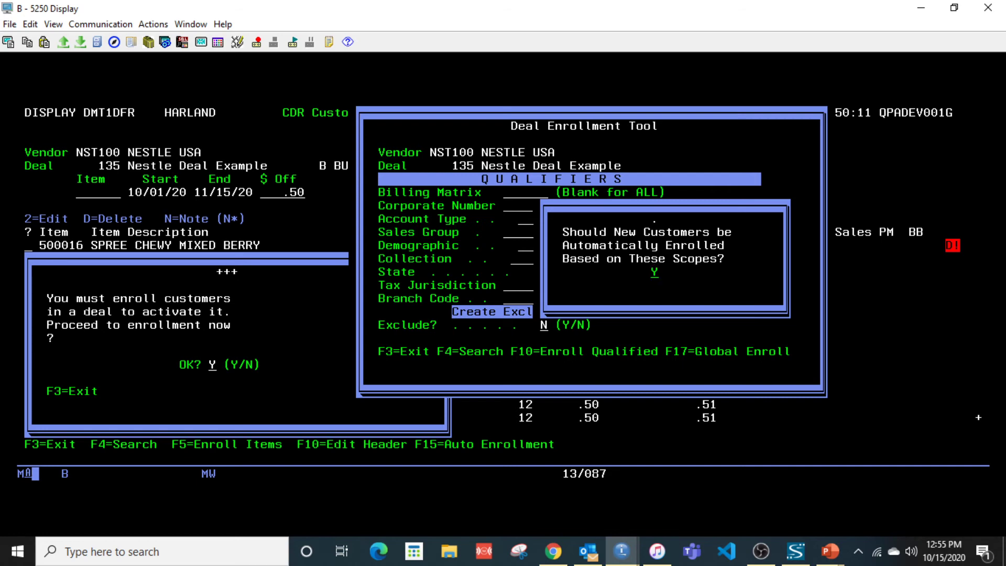
key(Return)
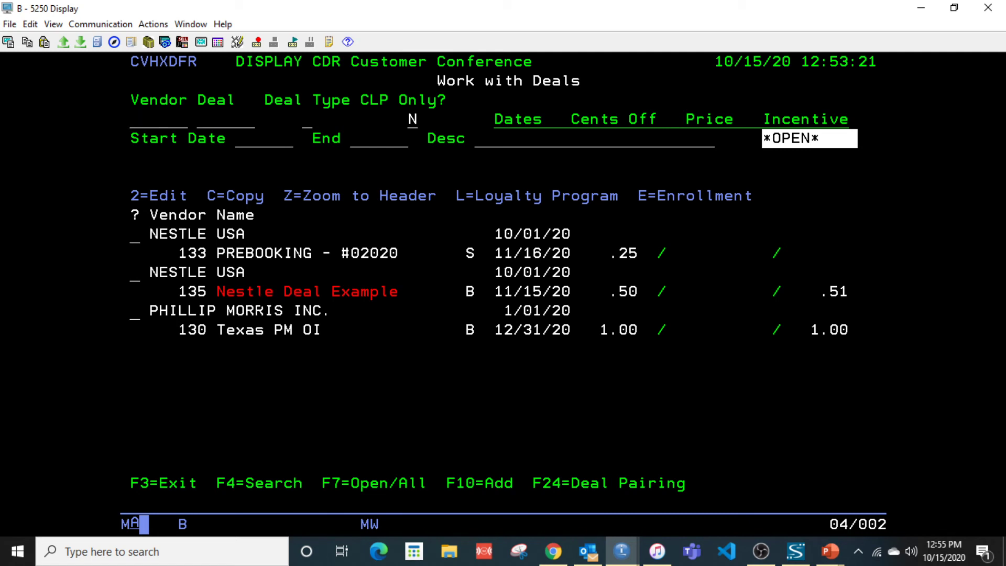
Enter option E beside deal 135 on Work with Deals to open its Customer Deal Enrollment screen.
click(136, 280)
text(E)
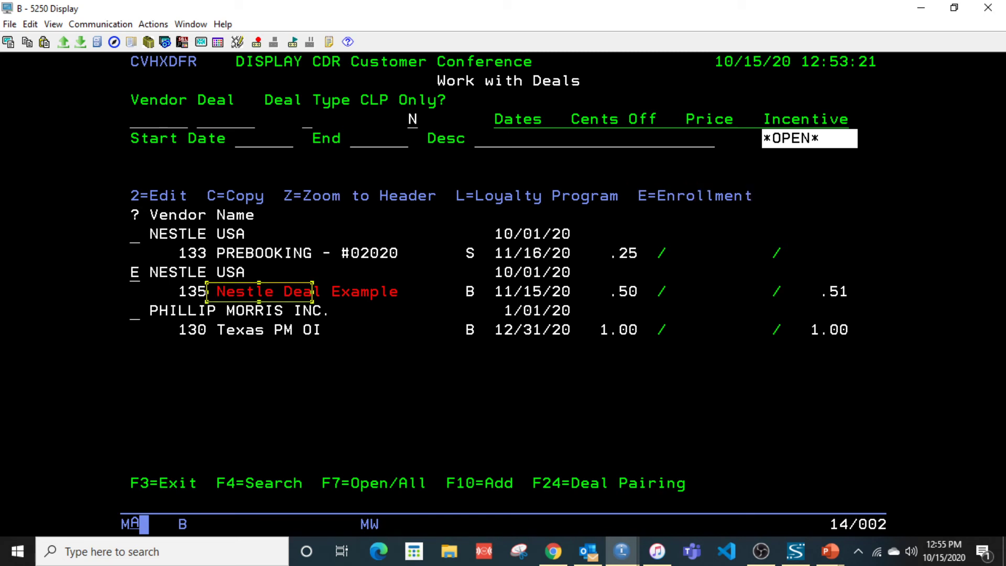
click(412, 291)
click(135, 273)
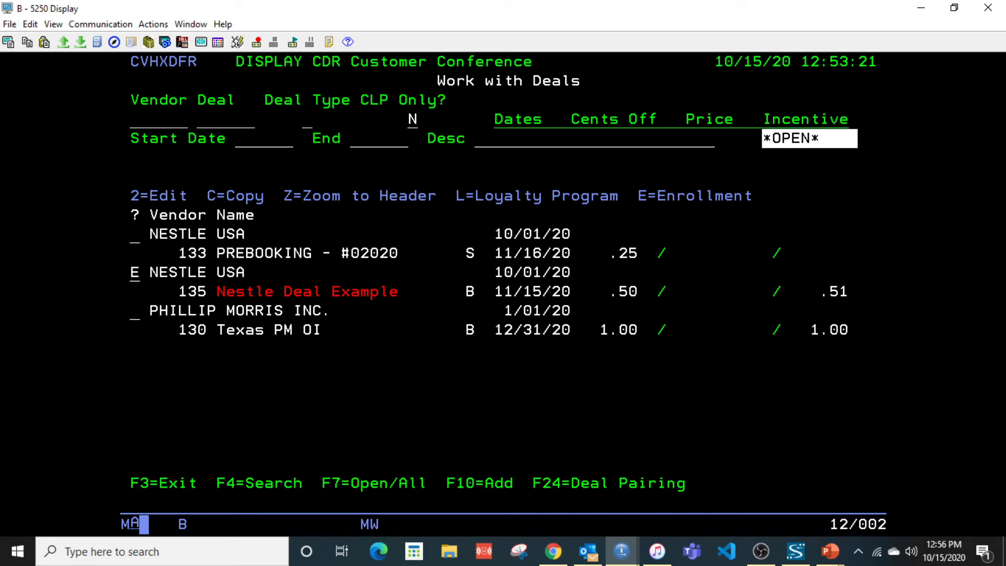
key(Return)
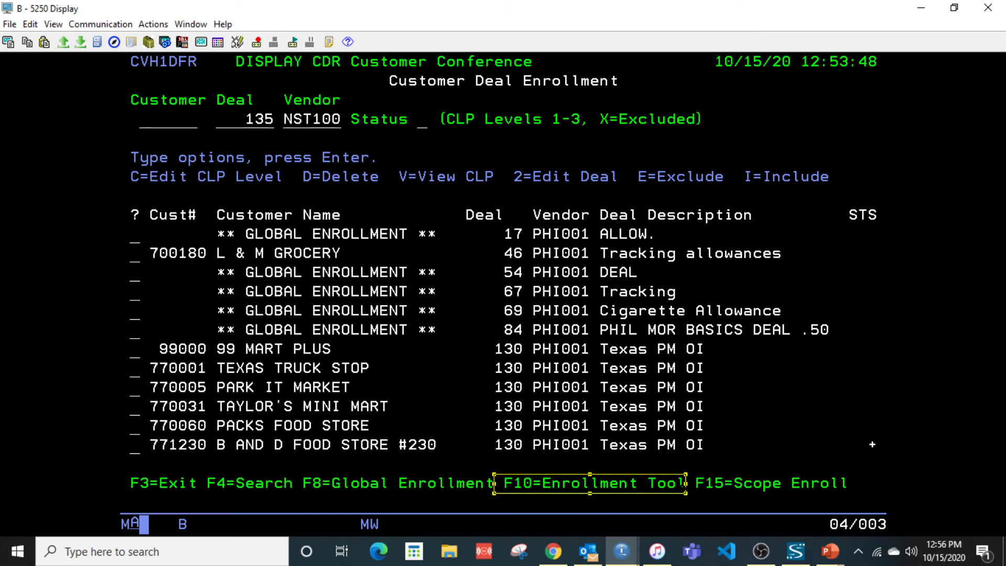
Enroll LA customers via the Enrollment Tool with auto-enrollment Y, then page through the enrolled list.
key(F10)
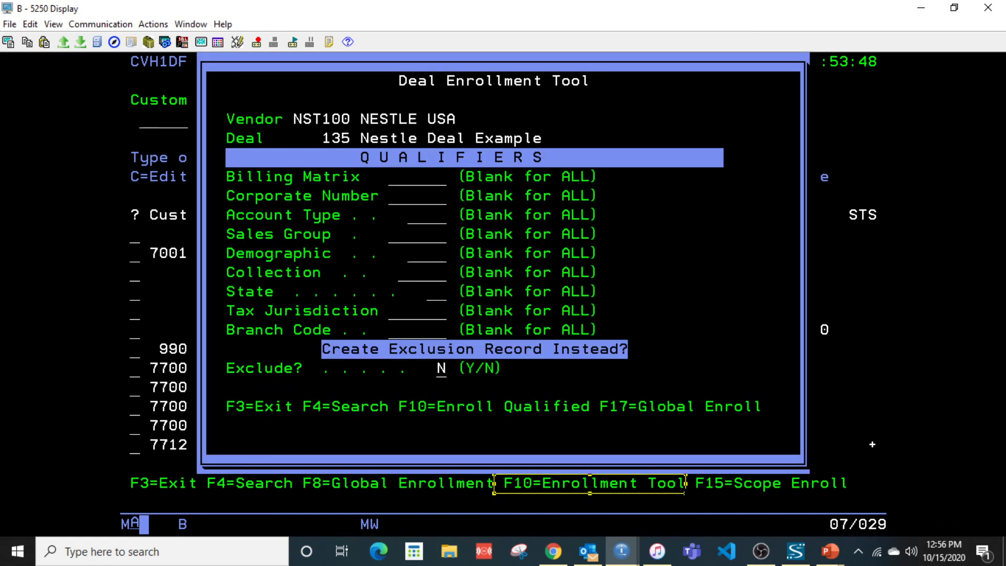
key(Tab)
key(Tab)
key(Tab)
key(Tab)
key(Tab)
key(Tab)
text(LA)
key(Return)
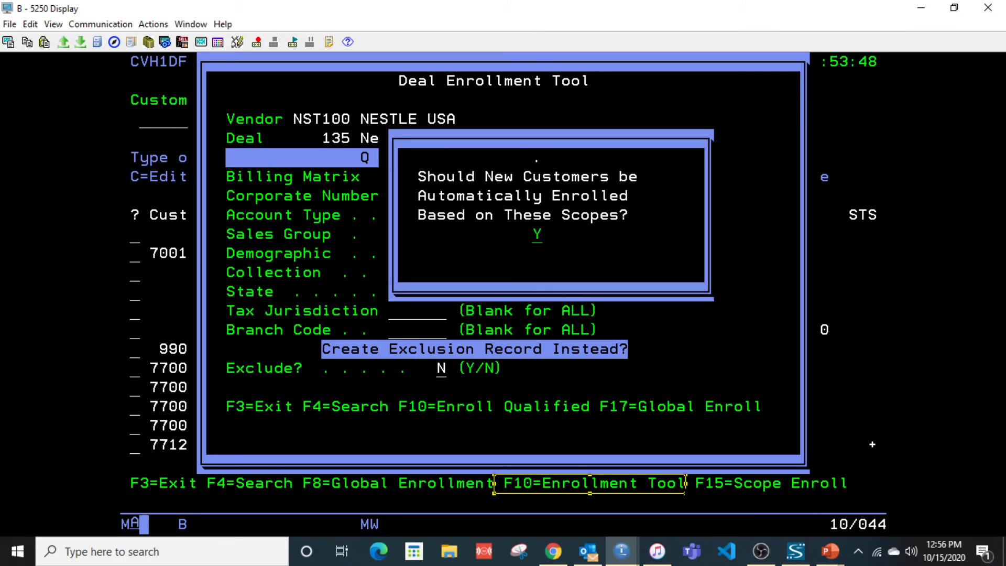
key(Return)
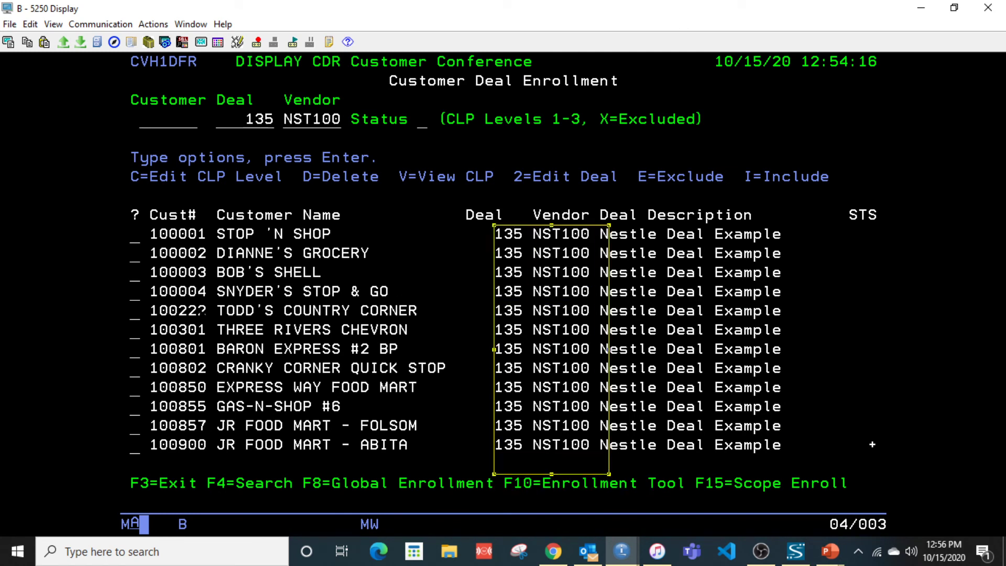
key(Page_Down)
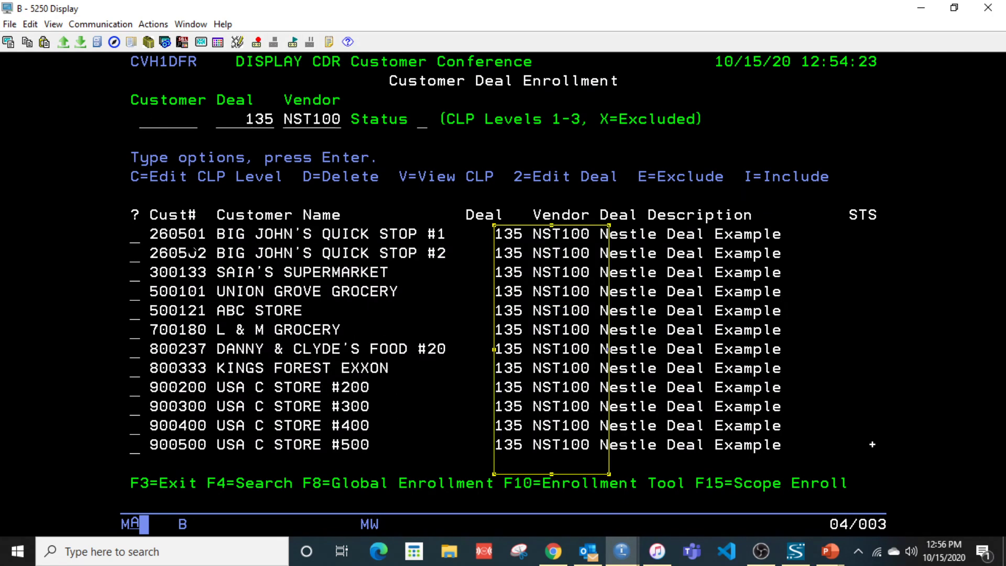
key(Page_Up)
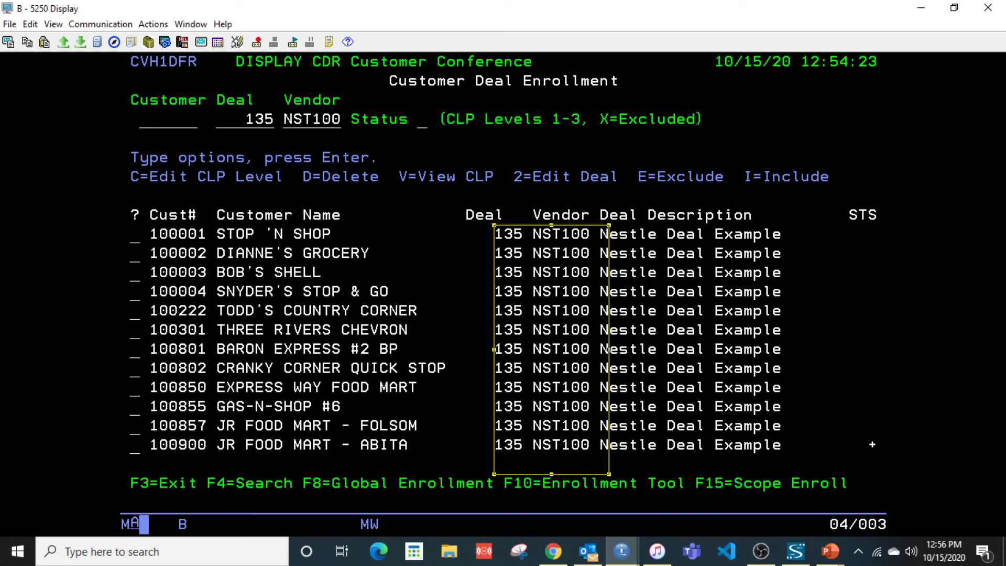
Return to Work with Deals and refresh the deal list using vendor filter 1.
key(F3)
click(383, 253)
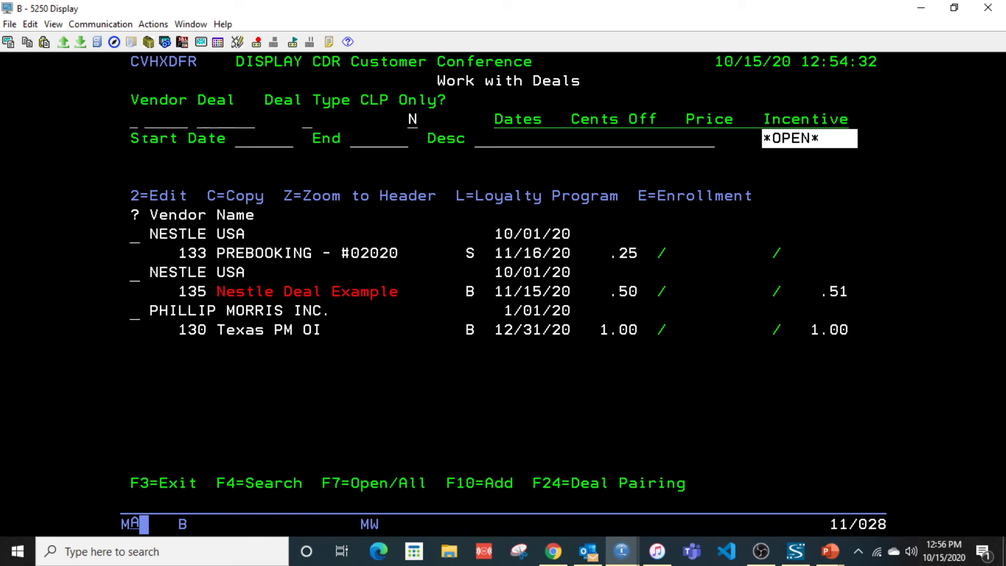
click(135, 119)
text(1)
key(Return)
key(Return)
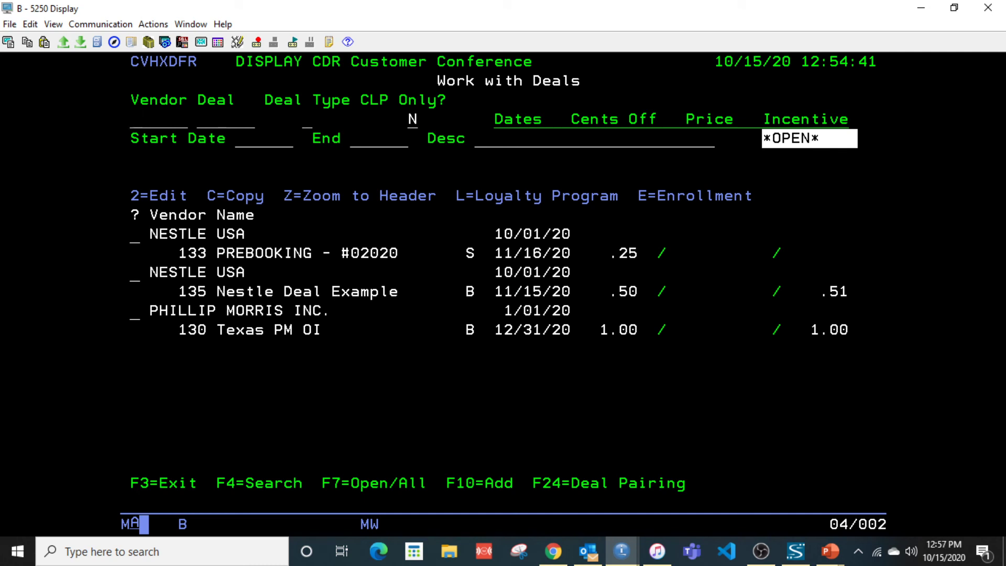
Review deal 135's enrolled customers under vendor NST100 with option E, then return to the deals list.
click(135, 272)
text(E)
key(Return)
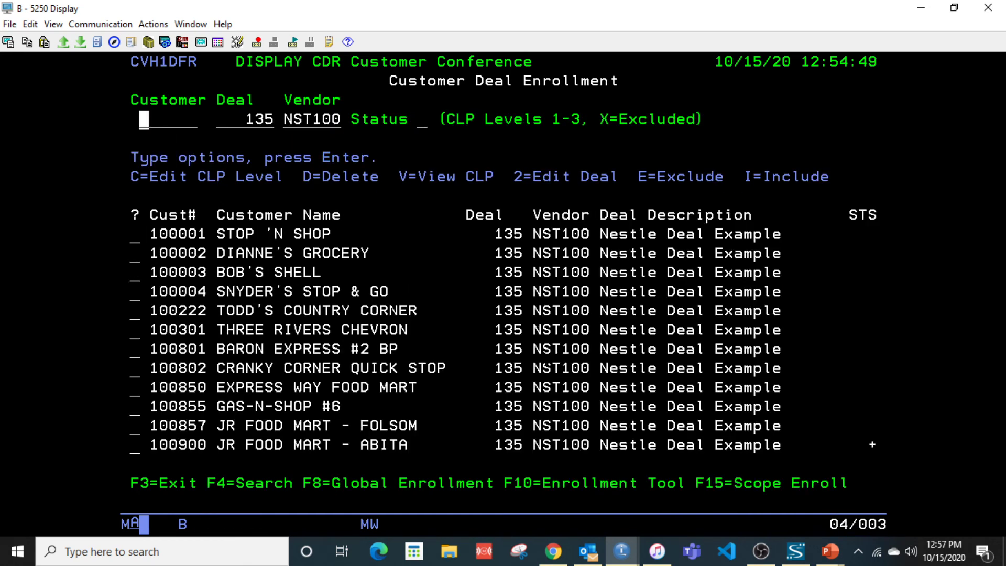
key(Page_Down)
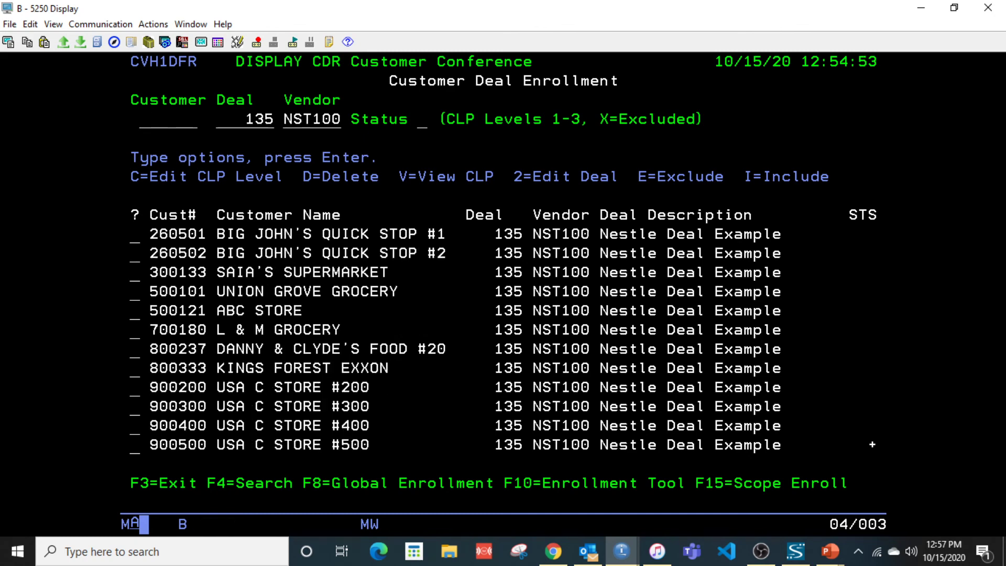
key(Page_Down)
key(Page_Up)
key(Page_Up)
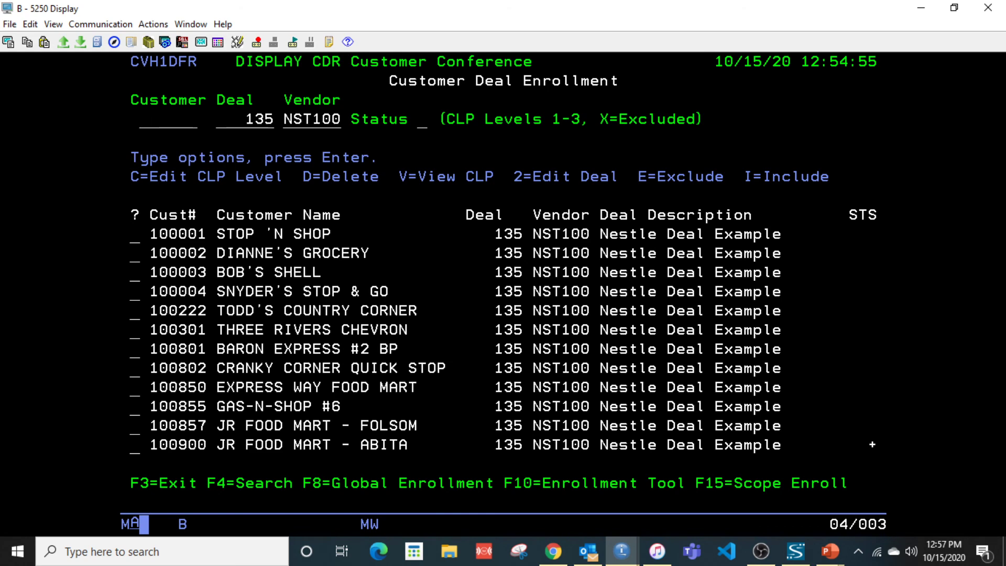
click(249, 119)
click(308, 120)
key(F3)
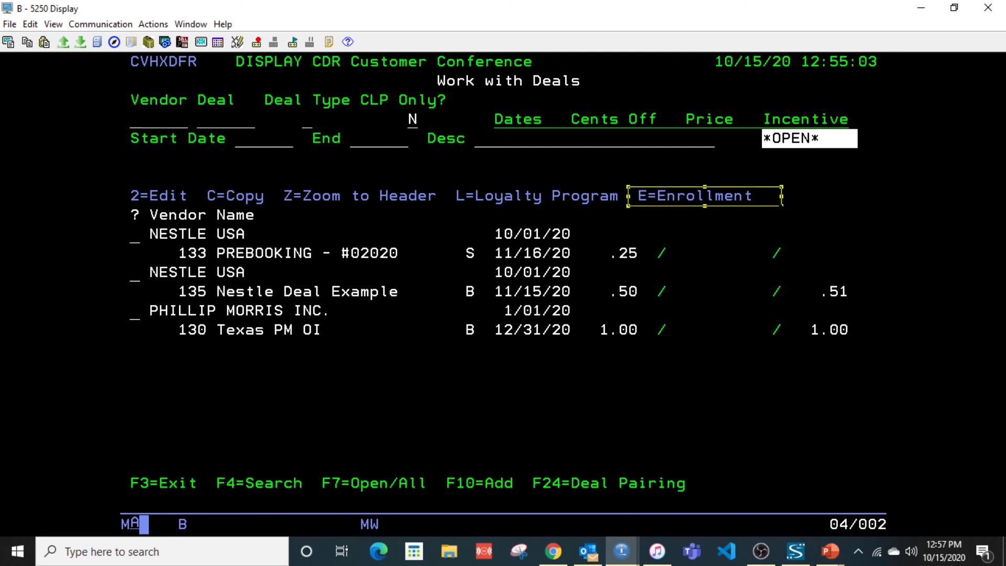
click(354, 234)
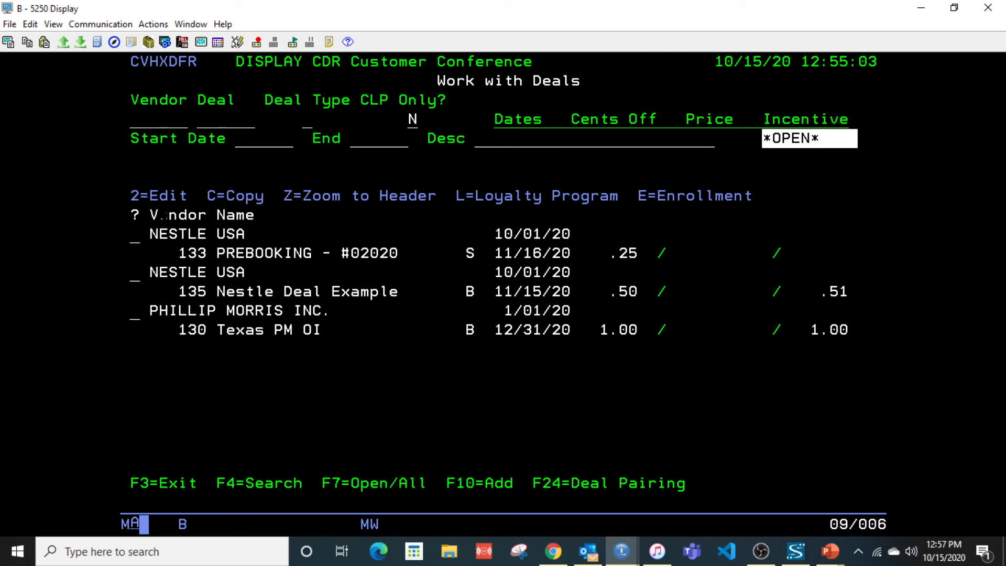
click(173, 215)
click(134, 272)
text(2)
key(Return)
click(135, 277)
text(Z)
key(Return)
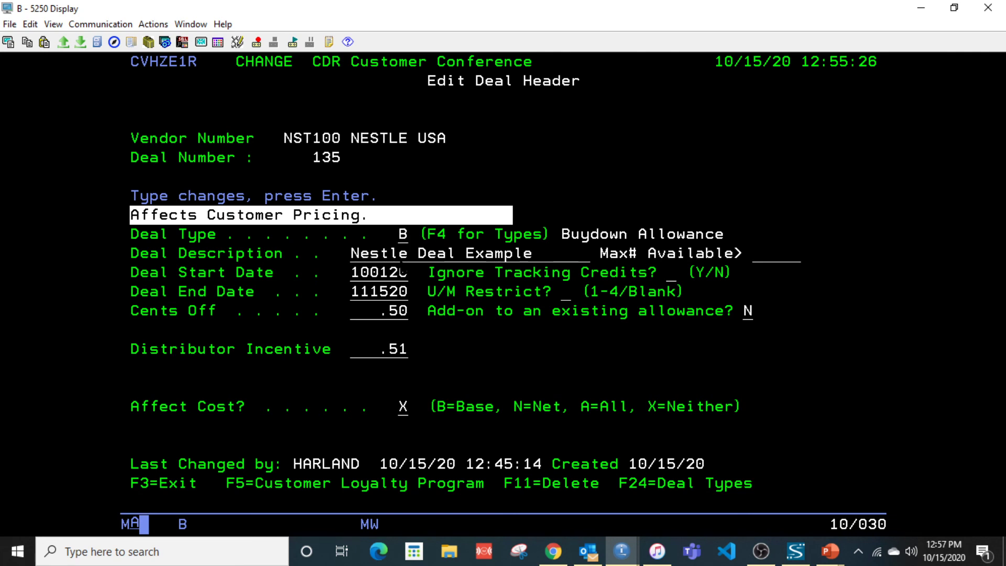
key(F3)
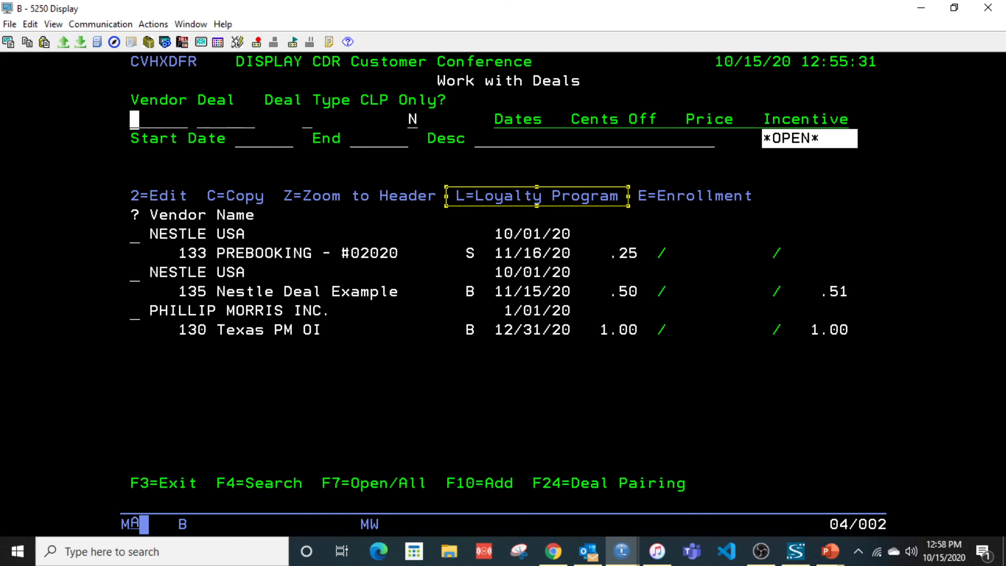
click(468, 215)
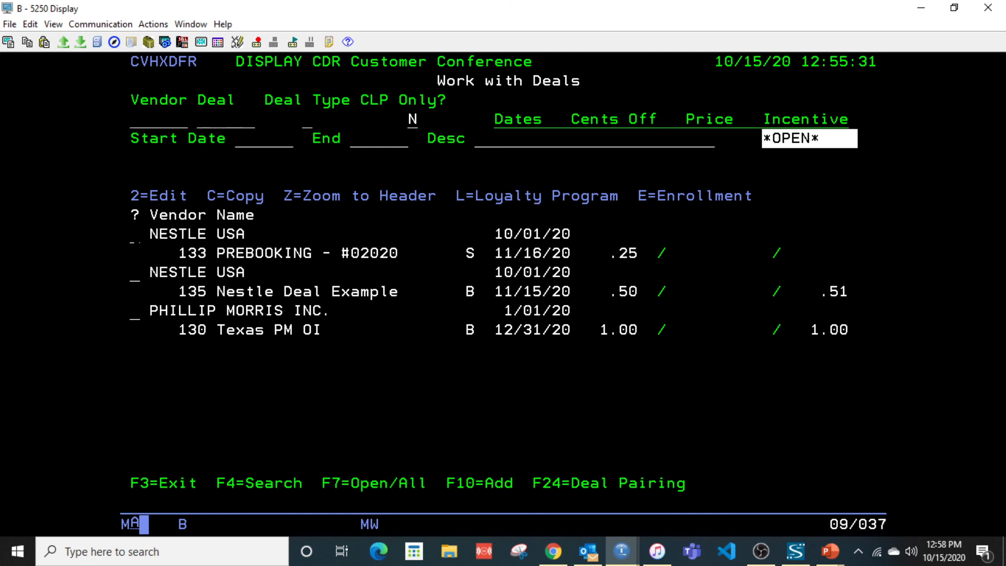
click(135, 234)
click(131, 269)
key(Right)
text(C)
key(Return)
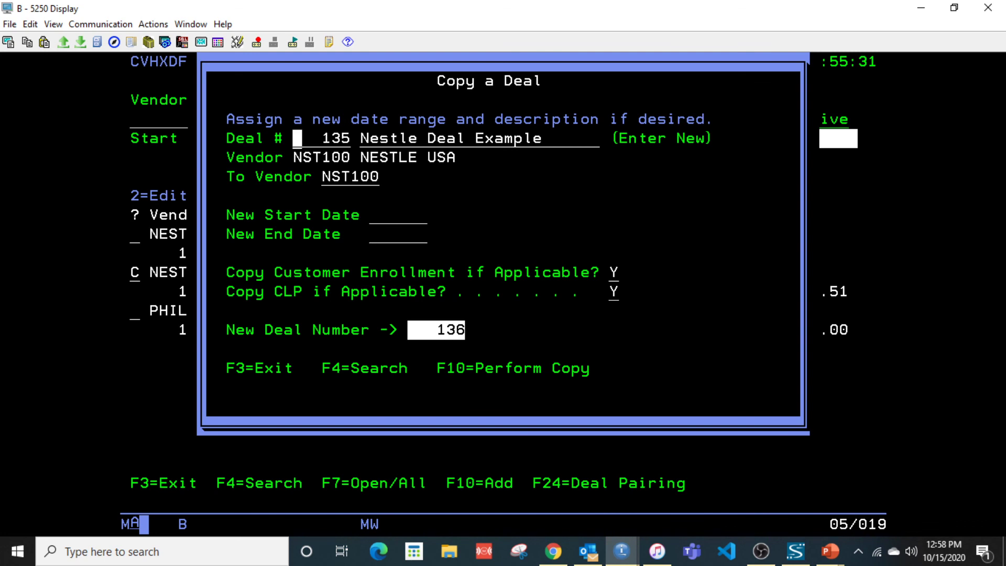
click(371, 220)
click(374, 237)
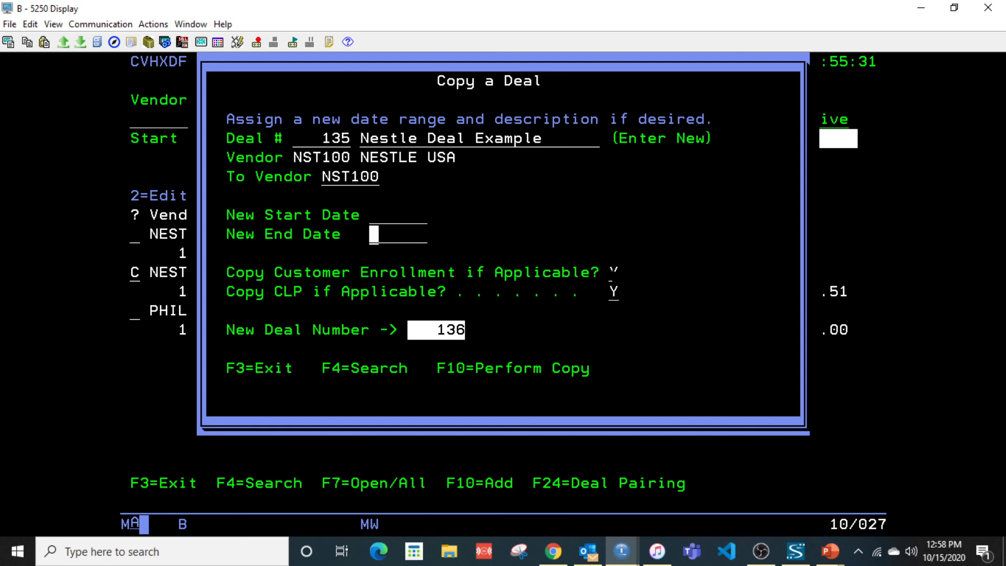
click(614, 273)
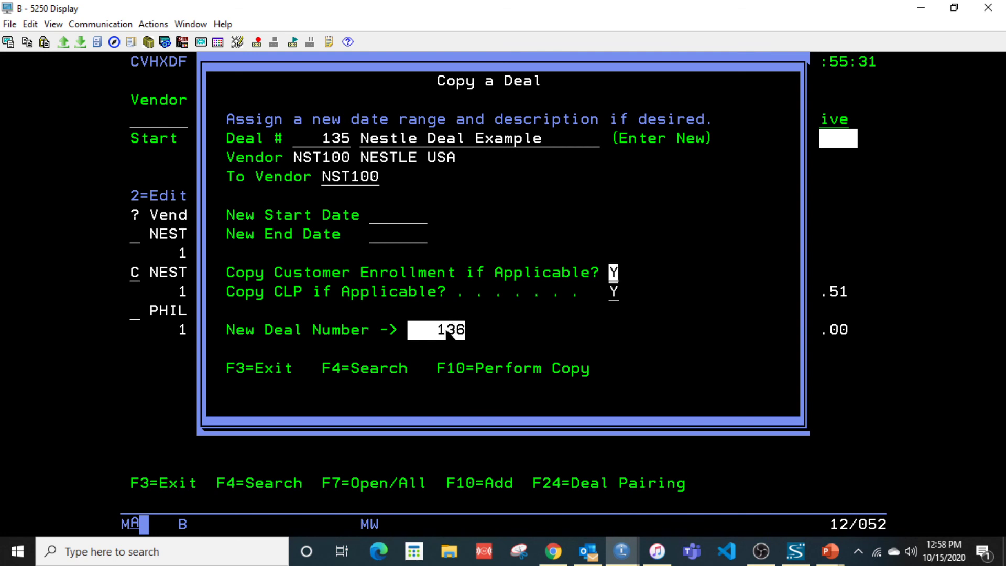
click(371, 220)
click(373, 235)
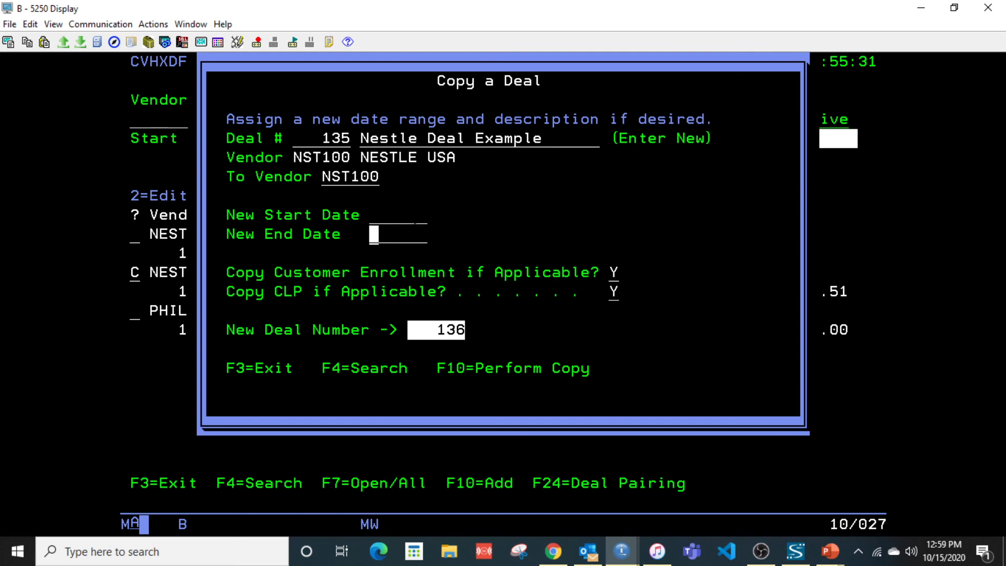
click(345, 139)
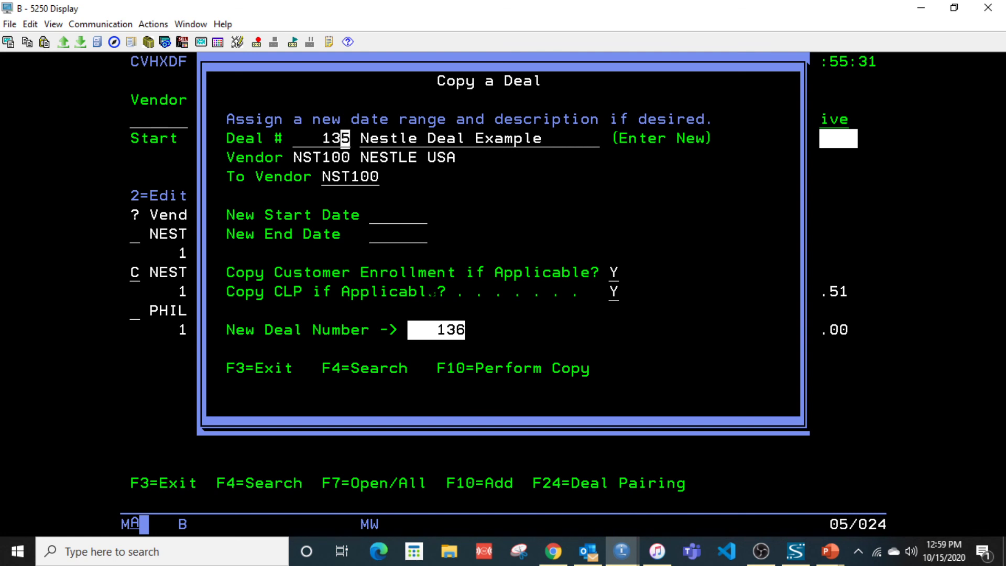
click(460, 330)
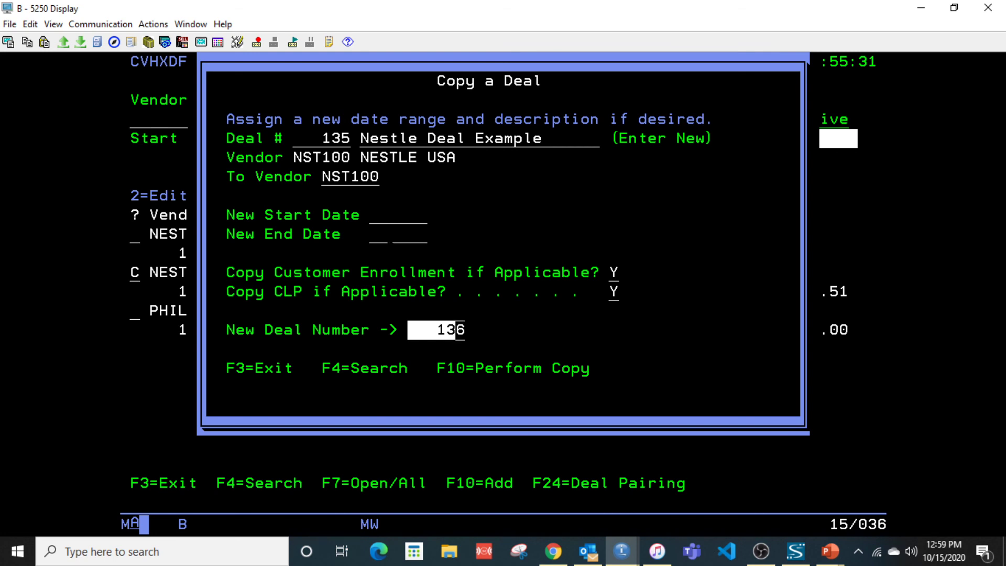
key(F10)
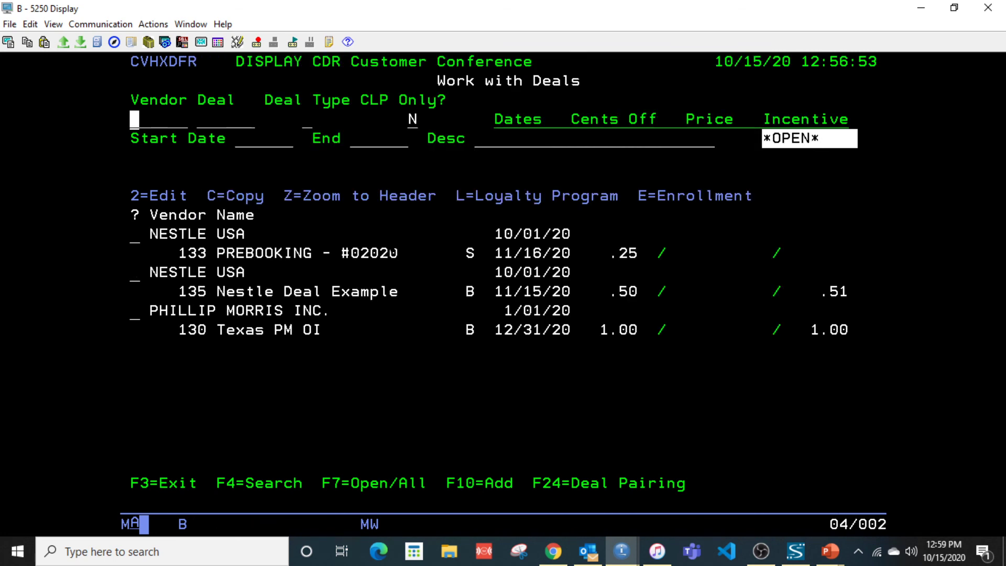